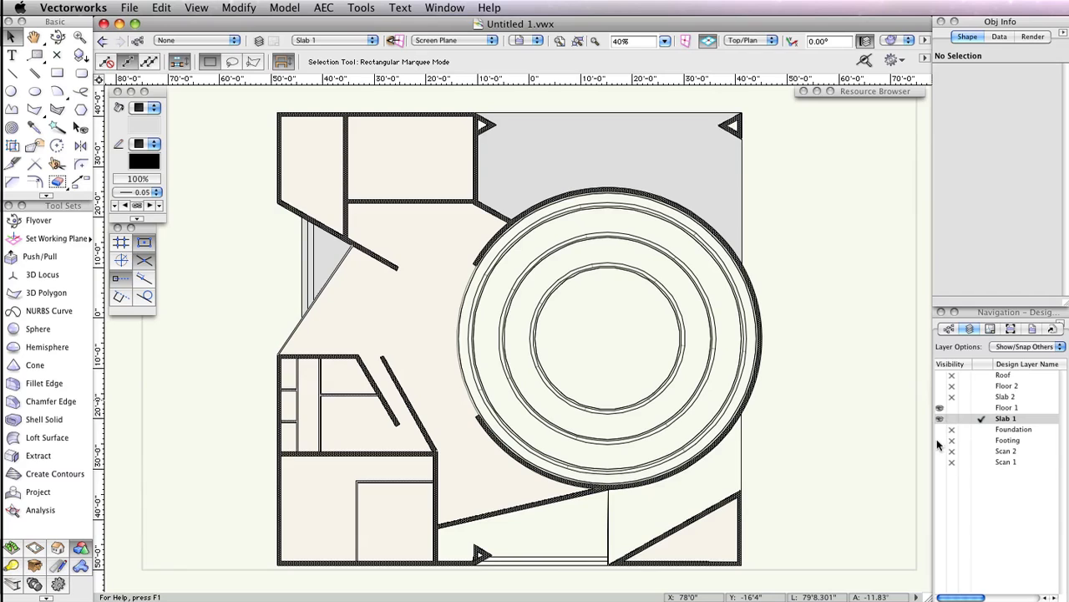
Show the Scan 1 layer, hide Slab 1, and make Floor 1 the active design layer
click(940, 462)
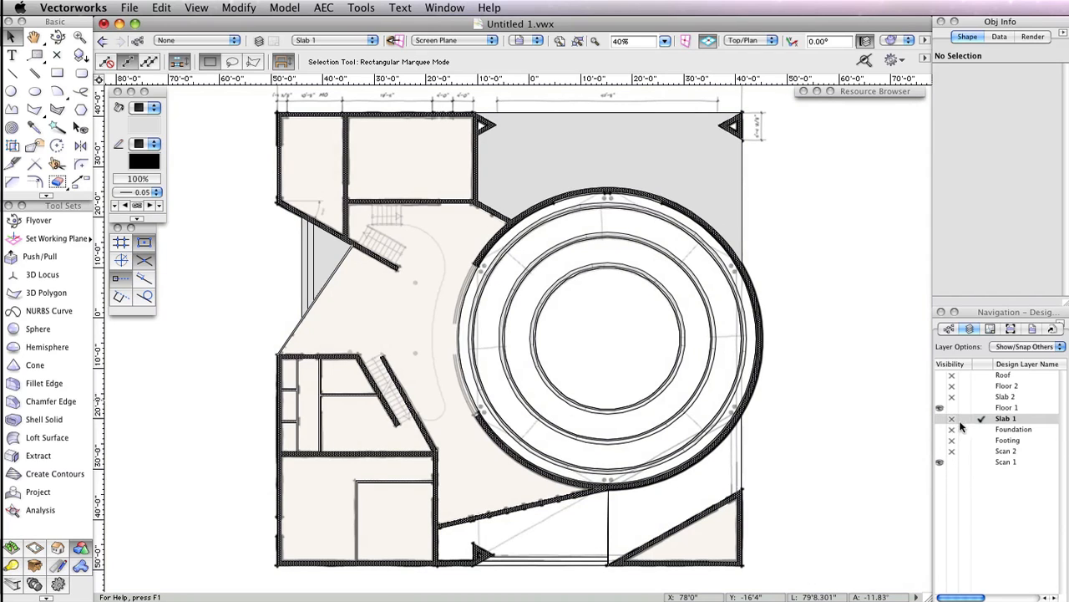
click(982, 408)
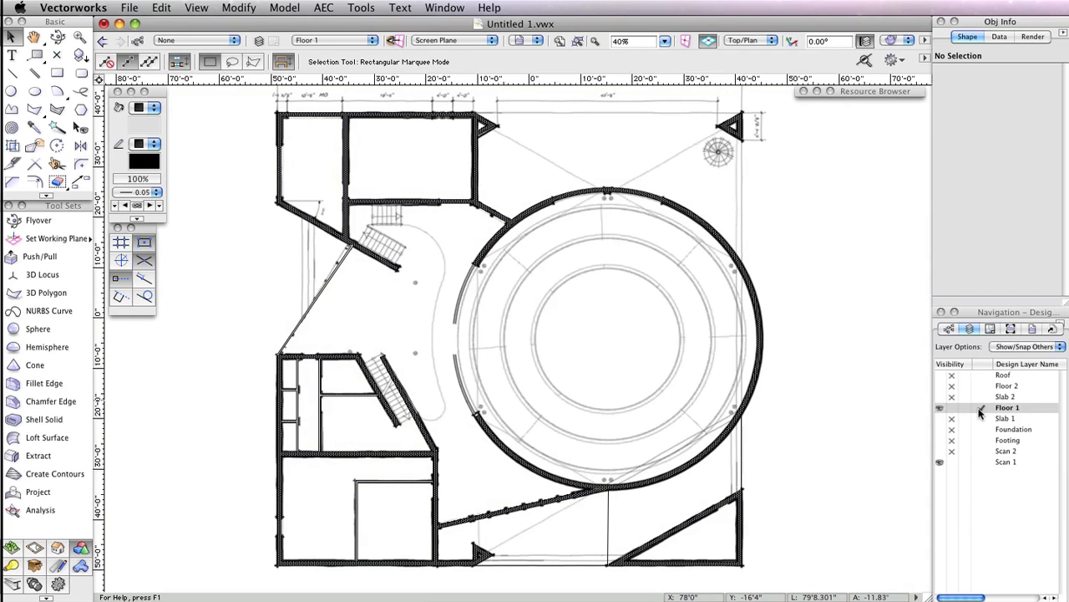
click(1017, 348)
click(1017, 351)
click(577, 41)
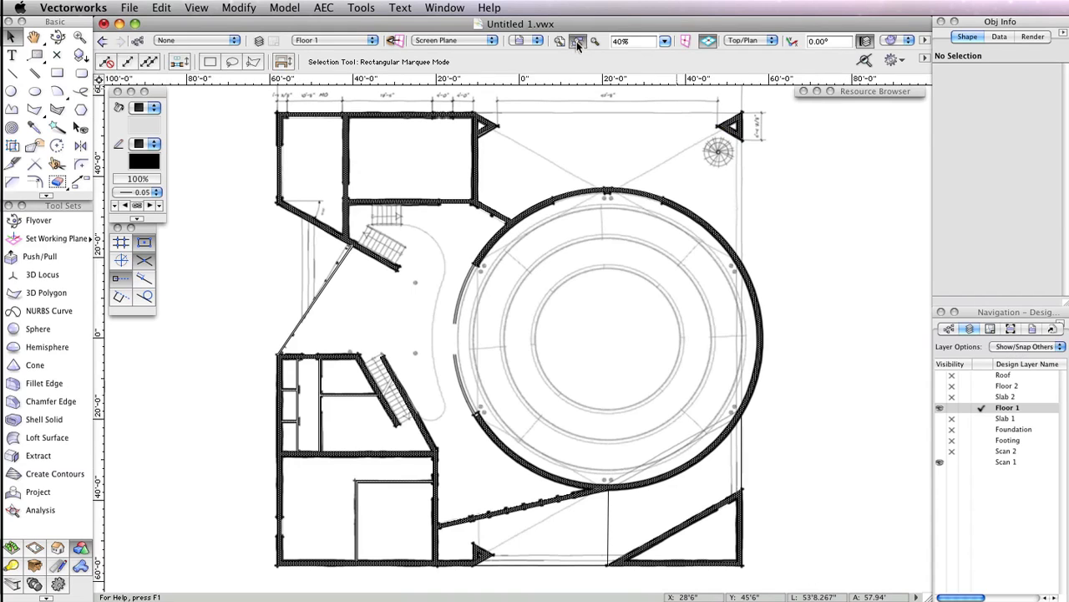
click(576, 41)
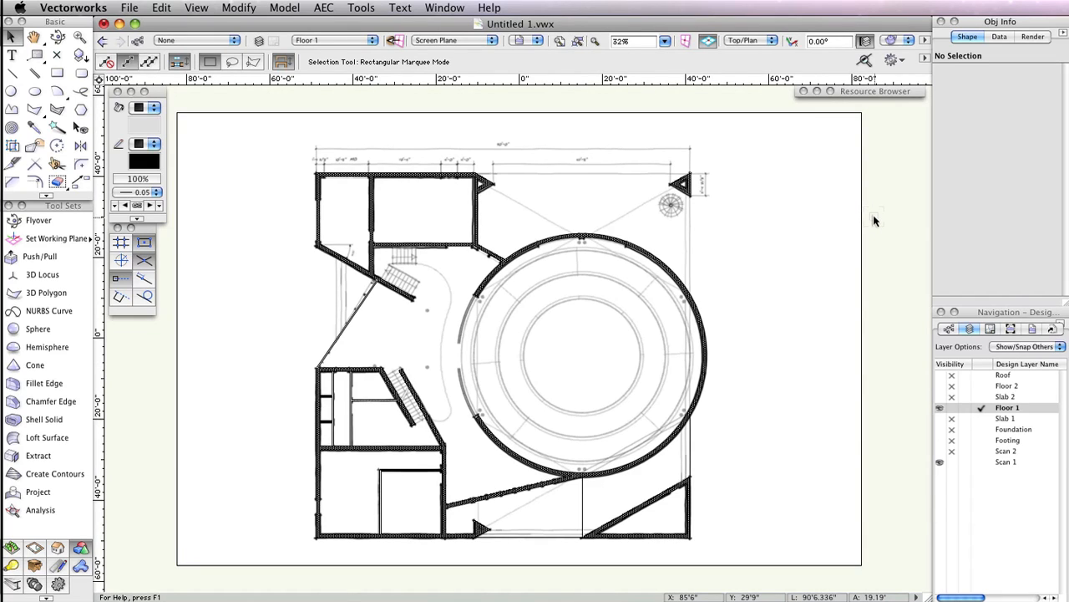
Start the Door tool and set the door height to 7' in its settings
click(58, 550)
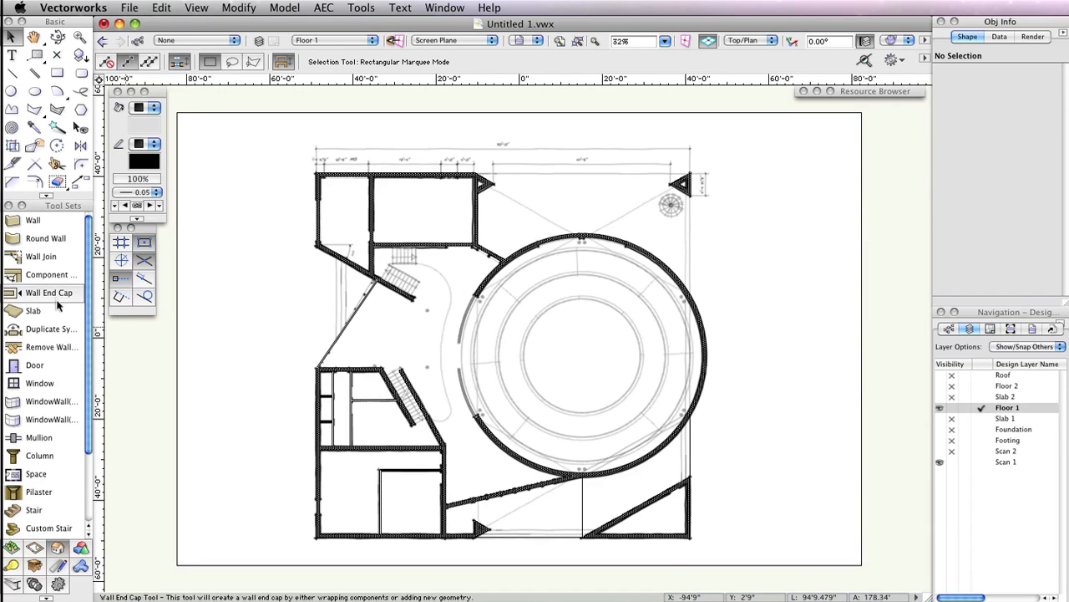
click(60, 367)
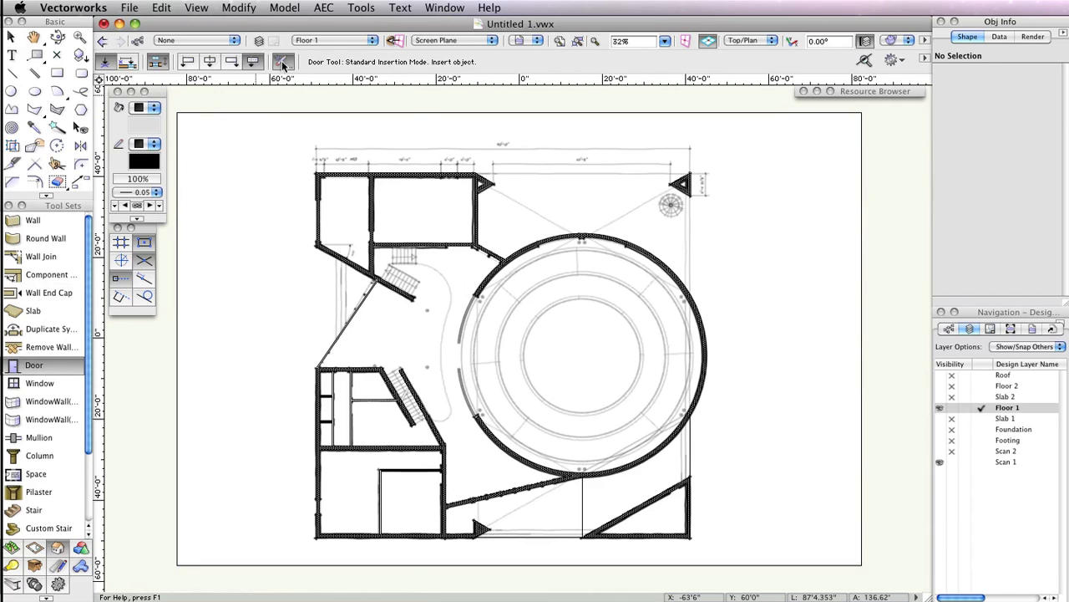
click(281, 62)
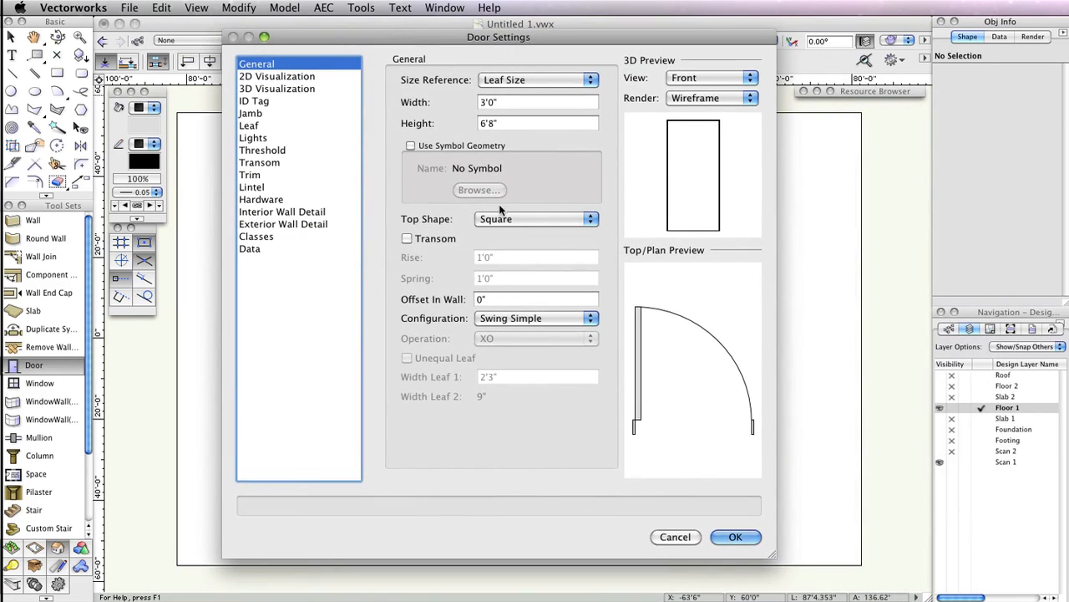
click(512, 123)
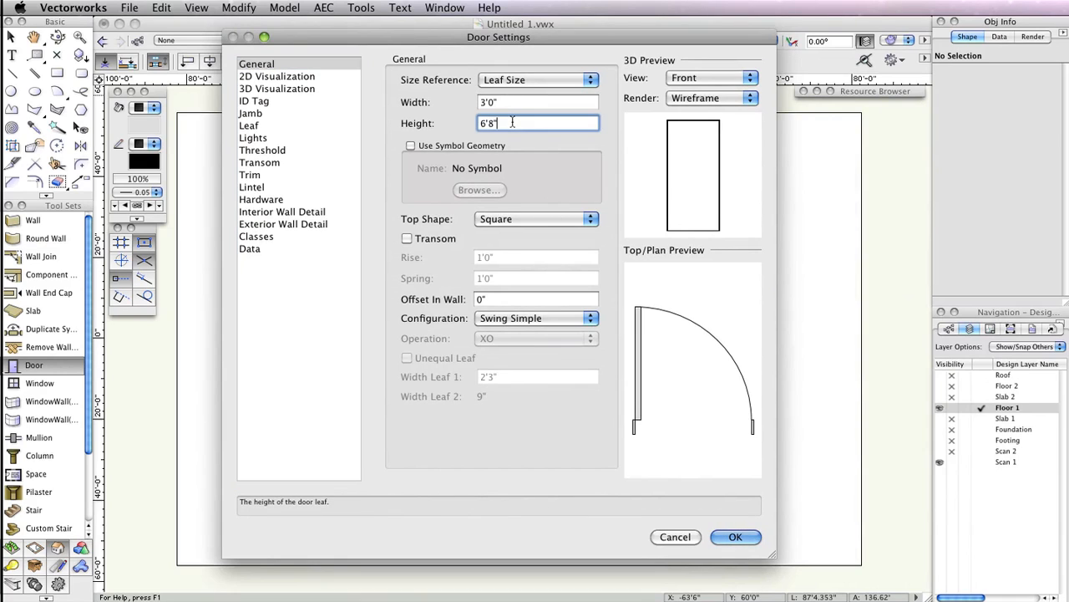
triple_click(512, 123)
text(7')
key(Tab)
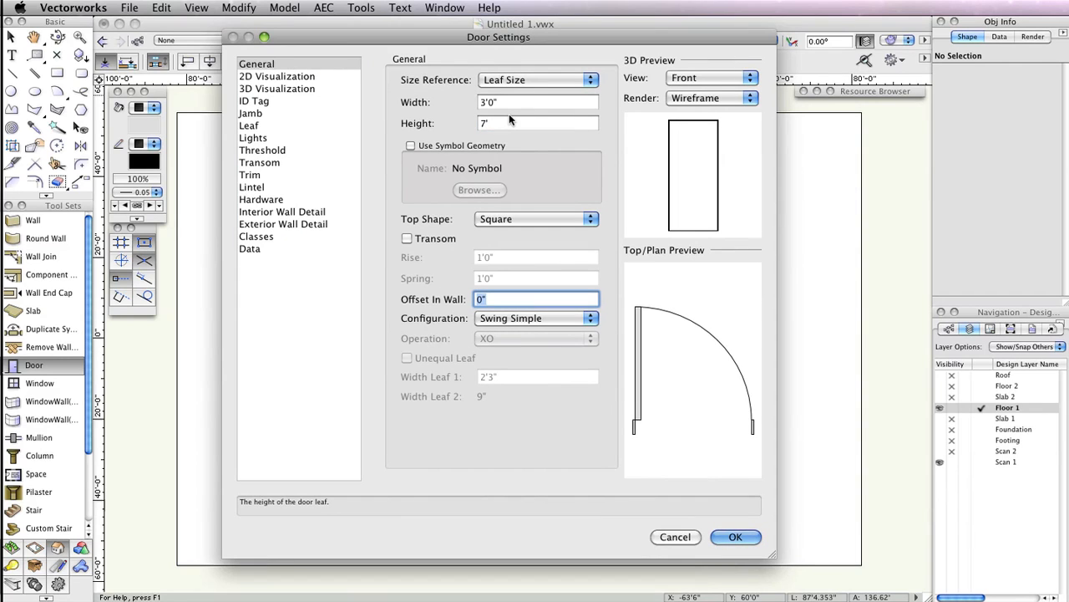
Make the door jamb use the wall depth and accept the door settings
click(278, 113)
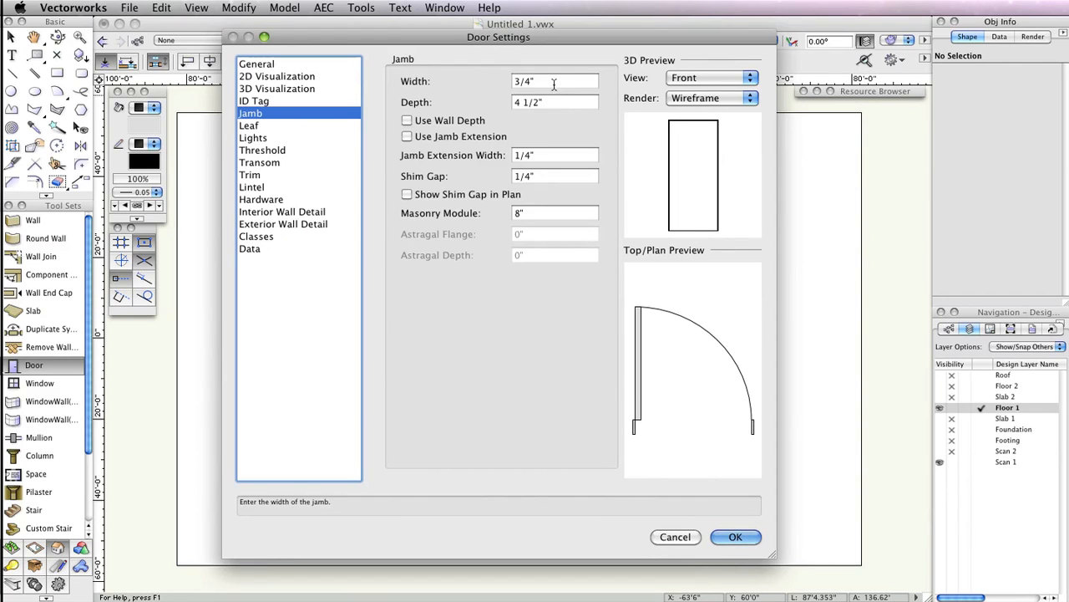
click(407, 120)
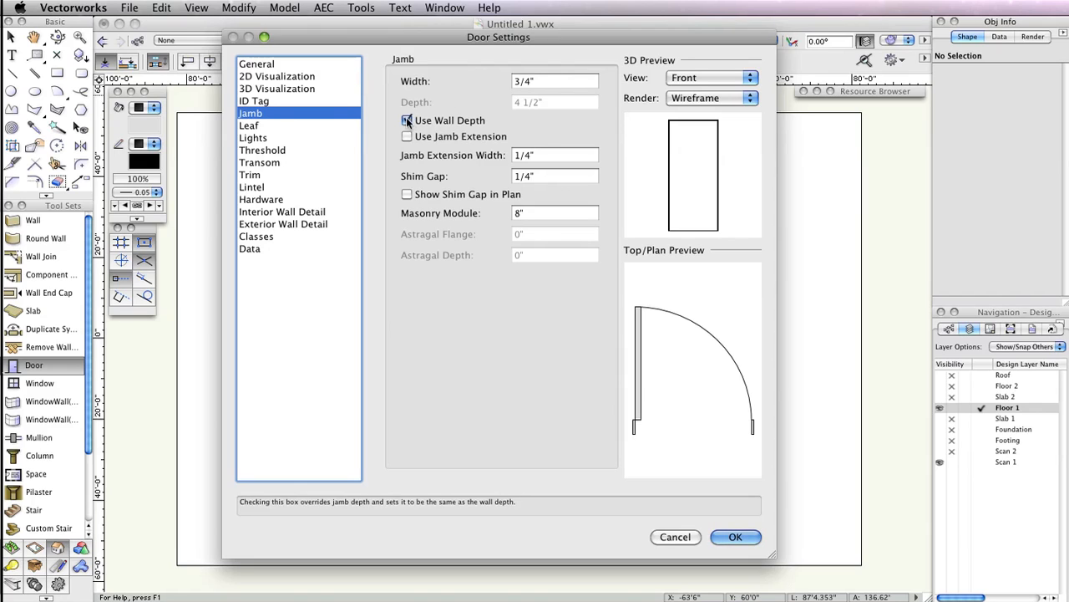
click(265, 124)
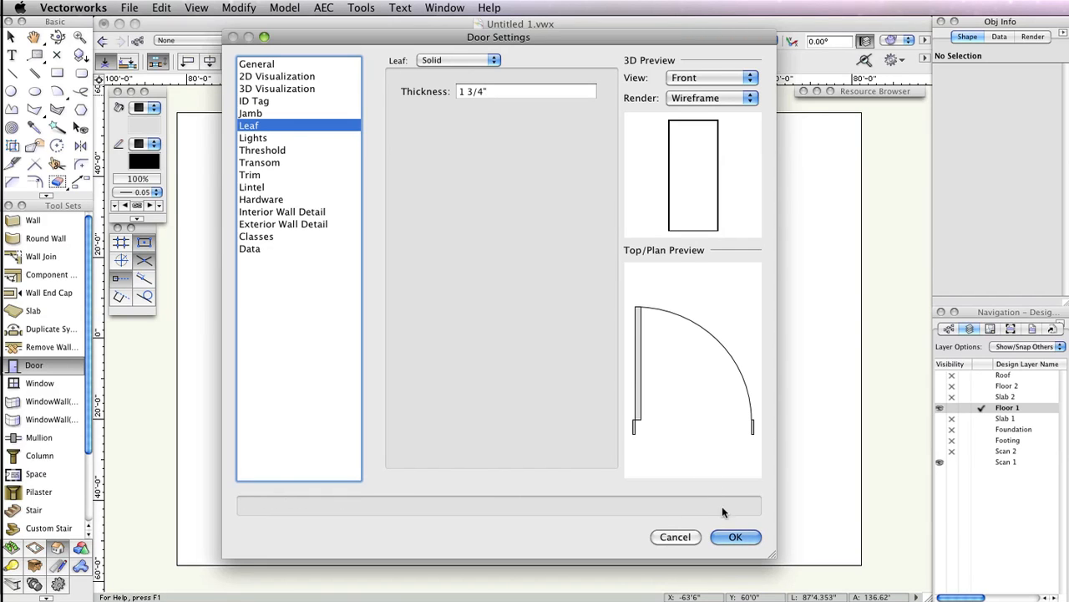
click(728, 536)
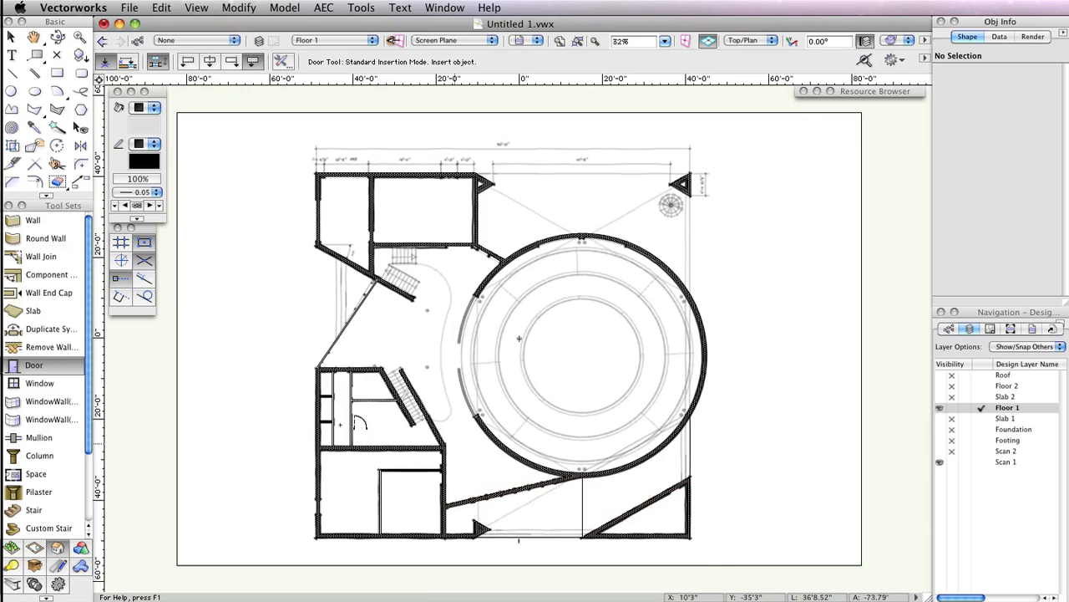
Insert two doors side by side in the short diagonal wall joining the round wall, hinged at opposite ends and swinging toward the upper right
scroll(319, 424, up, 2)
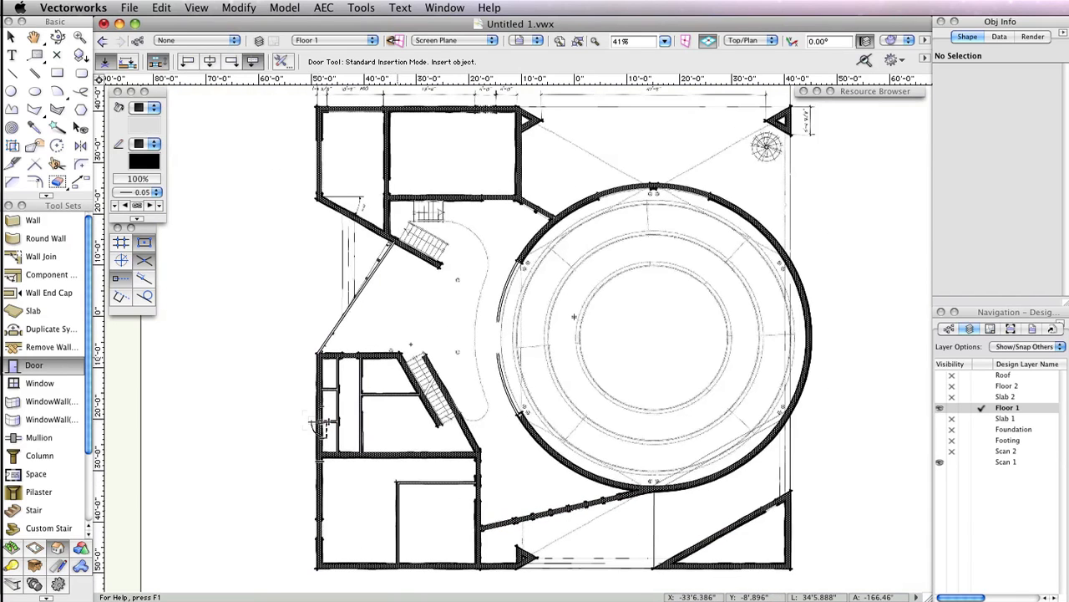
scroll(532, 213, up, 2)
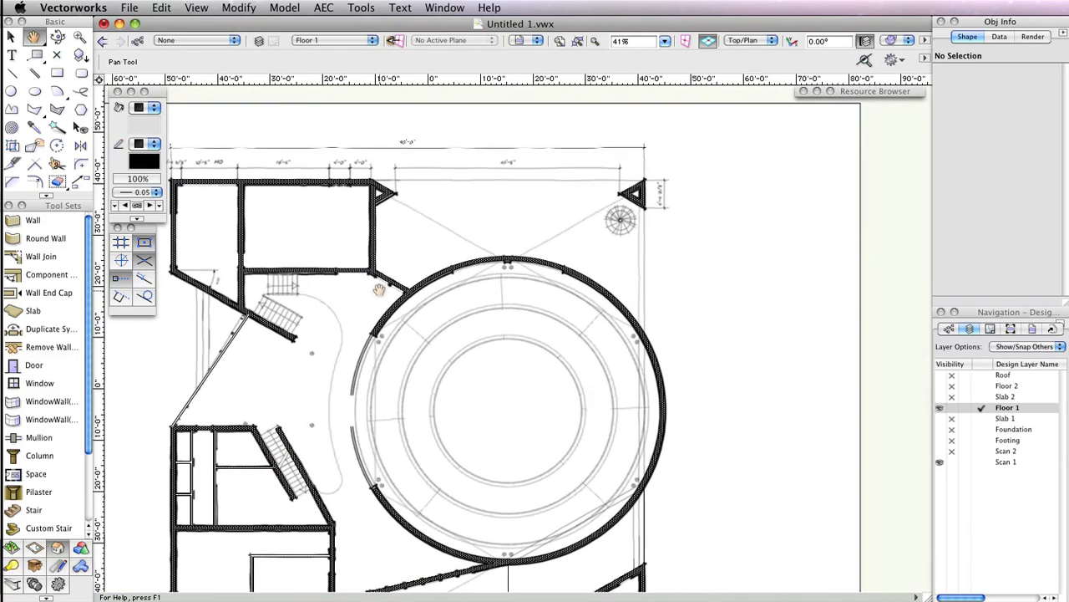
scroll(402, 294, up, 3)
scroll(393, 296, up, 5)
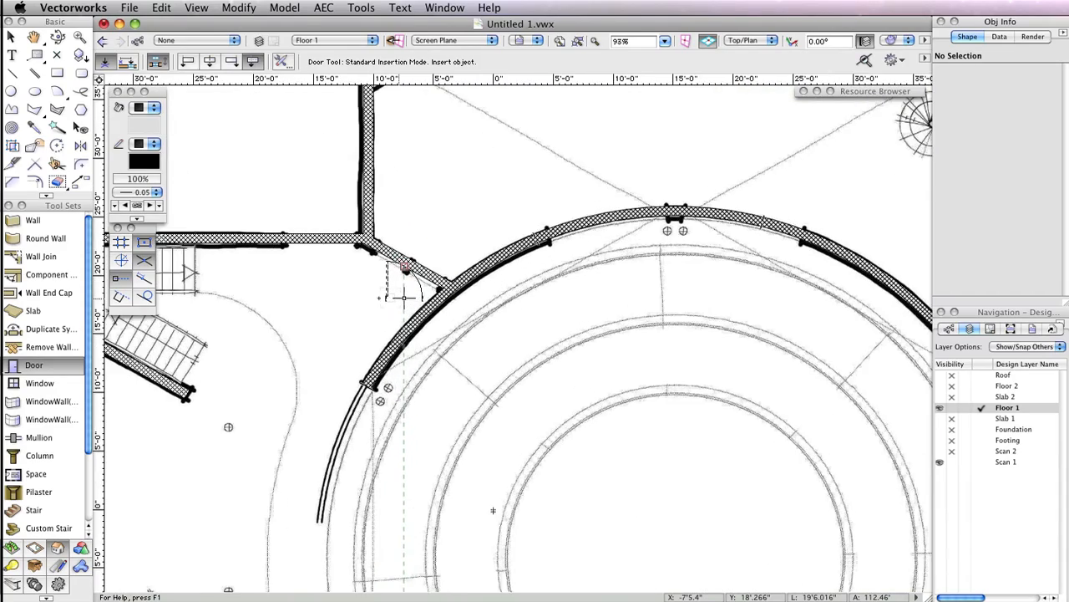
middle_drag(381, 307, 404, 383)
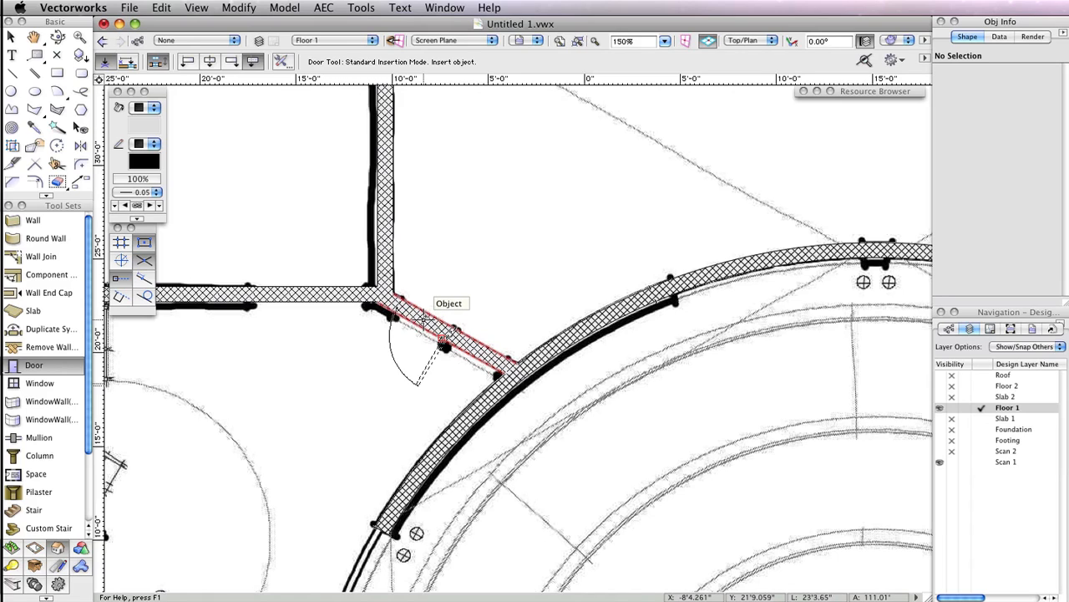
click(423, 316)
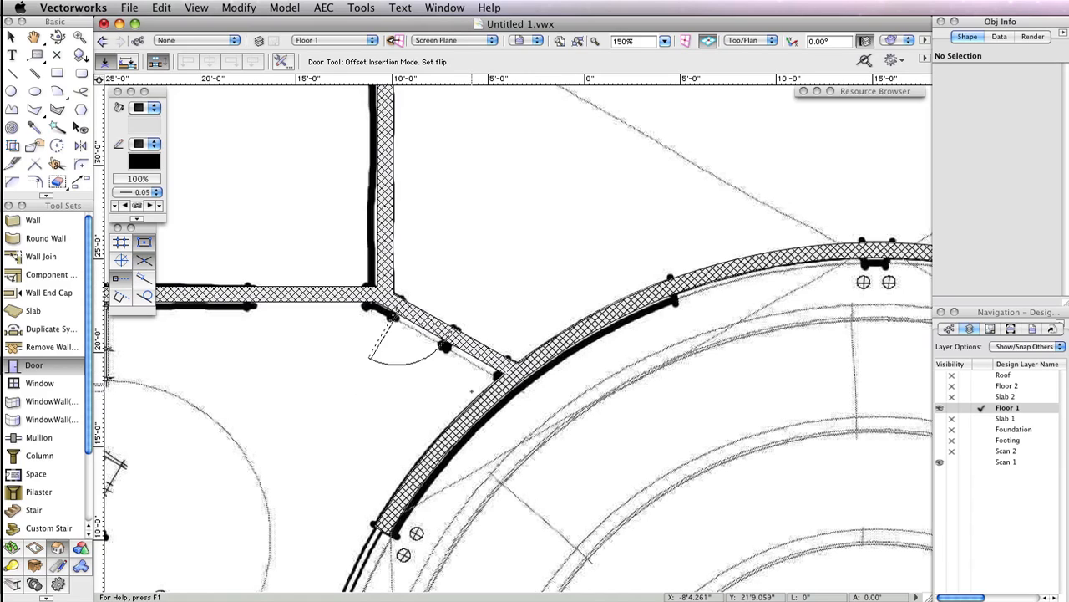
click(503, 306)
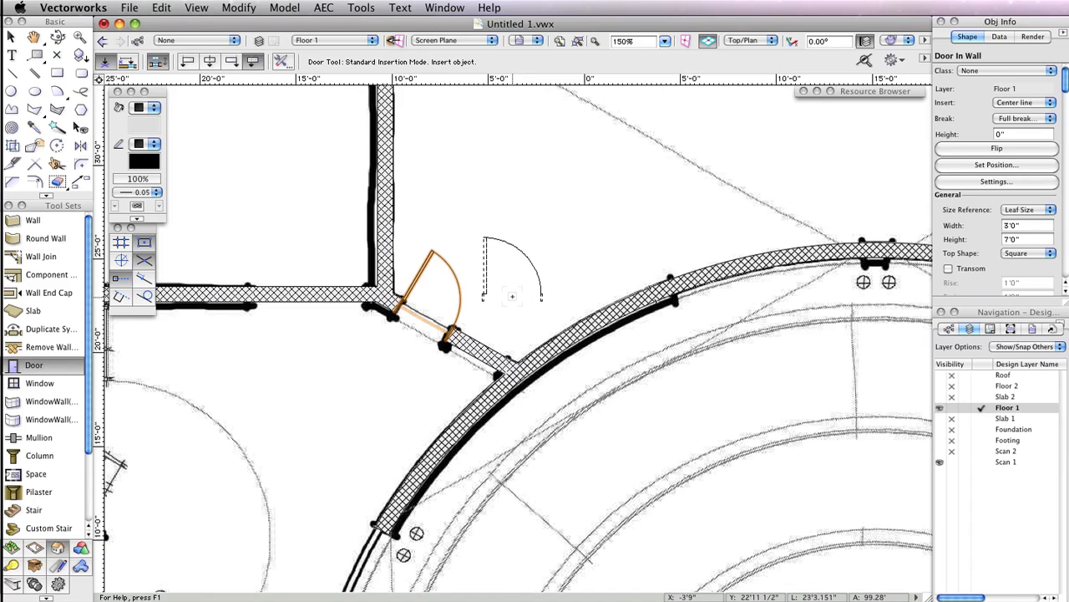
click(482, 349)
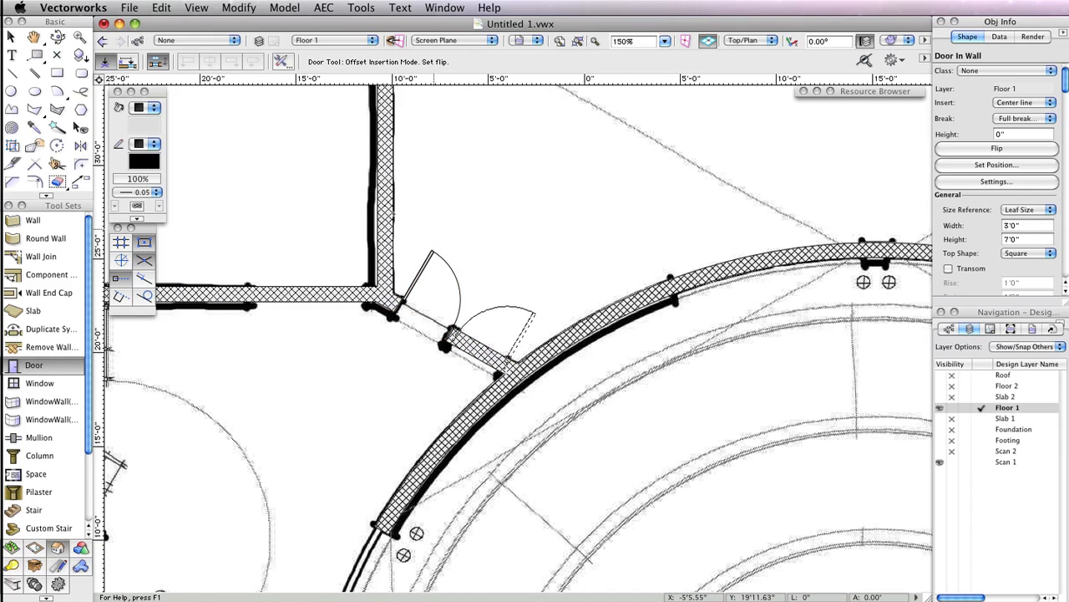
click(399, 214)
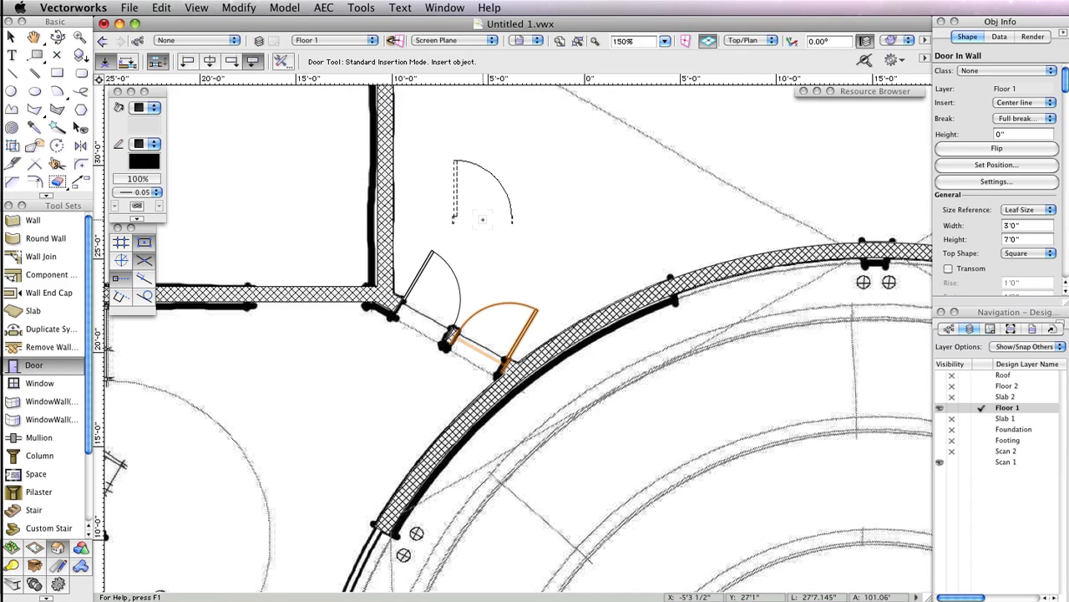
Insert a door in the wall between the two upper-left rooms, at the opening sketched near the larger room's lower corner
scroll(482, 219, down, 3)
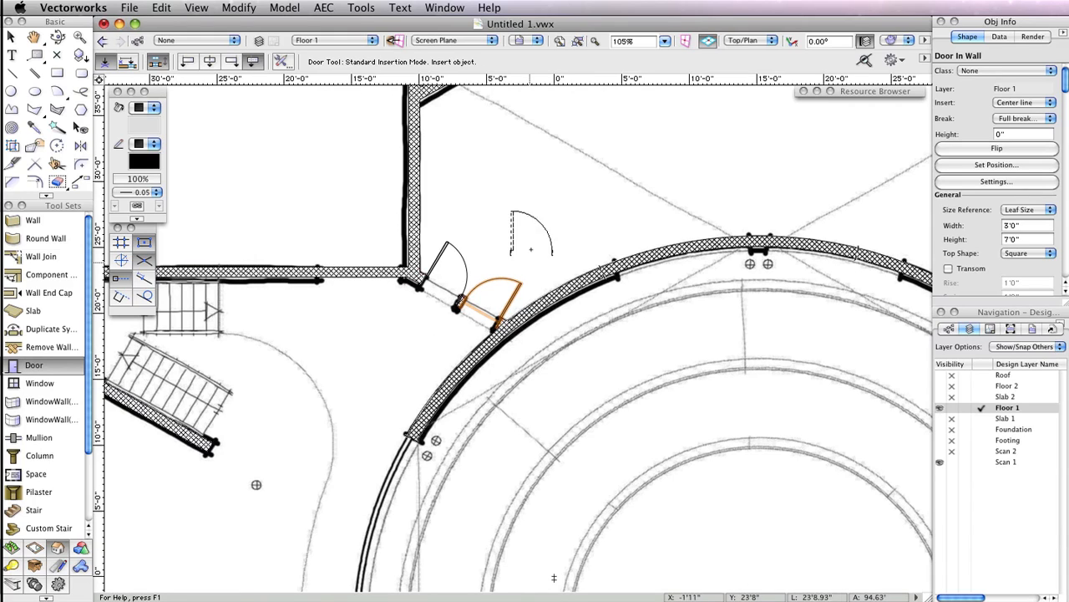
middle_drag(513, 214, 803, 330)
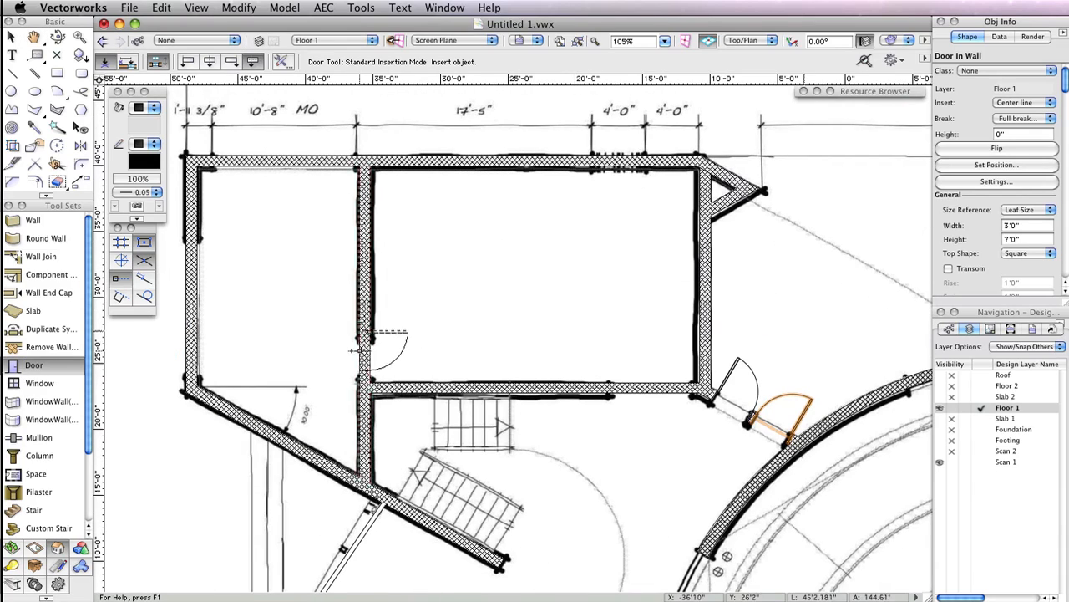
click(365, 351)
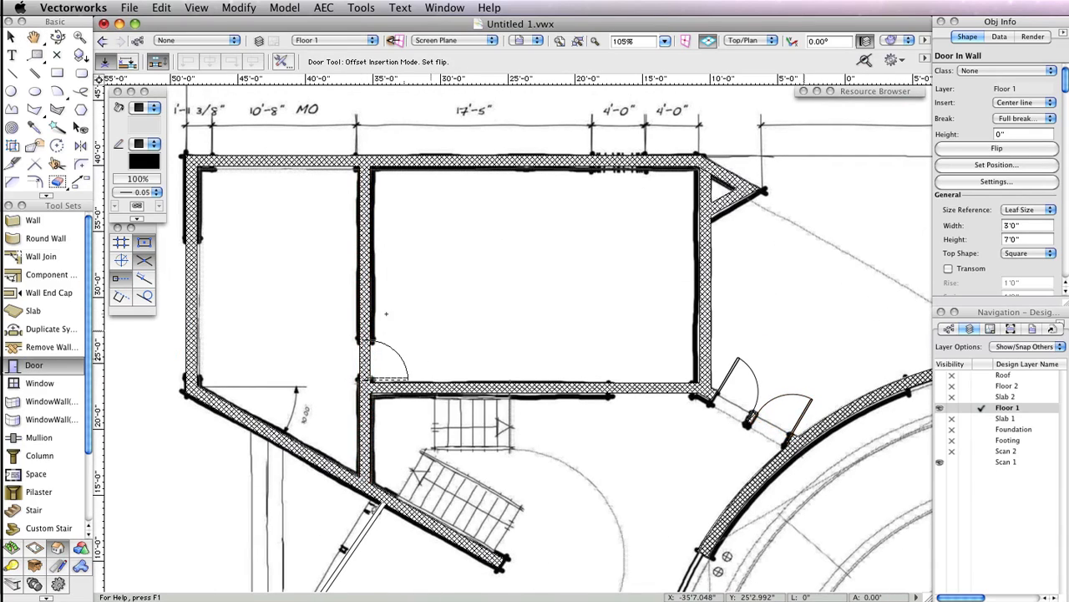
click(338, 366)
Insert a door in the upper wall of the lower-left block at the corridor entrance, swinging into the corridor
scroll(365, 342, down, 10)
scroll(366, 342, left, 2)
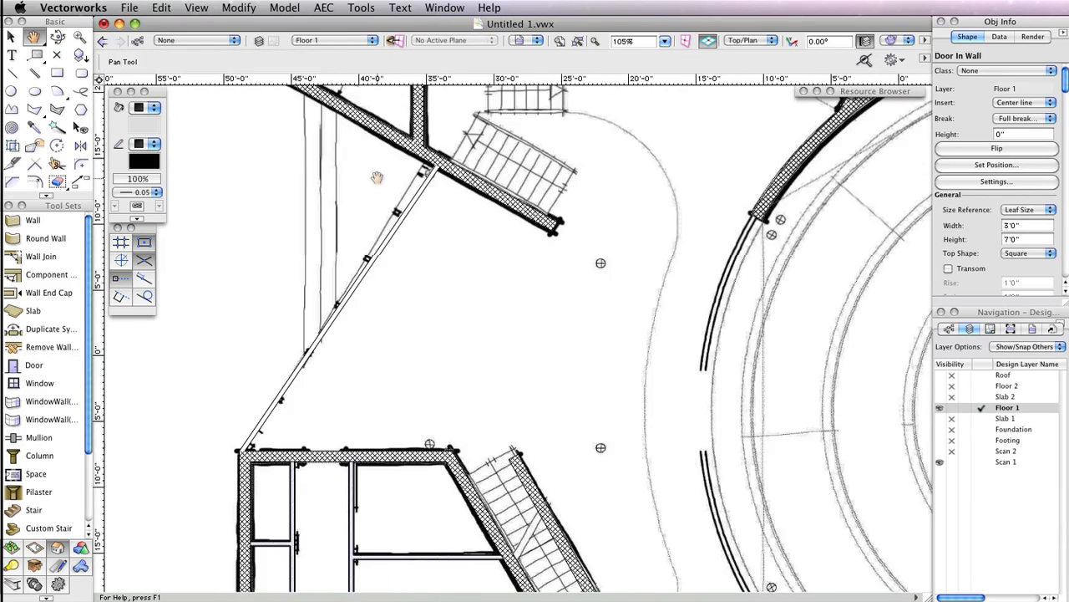
click(361, 368)
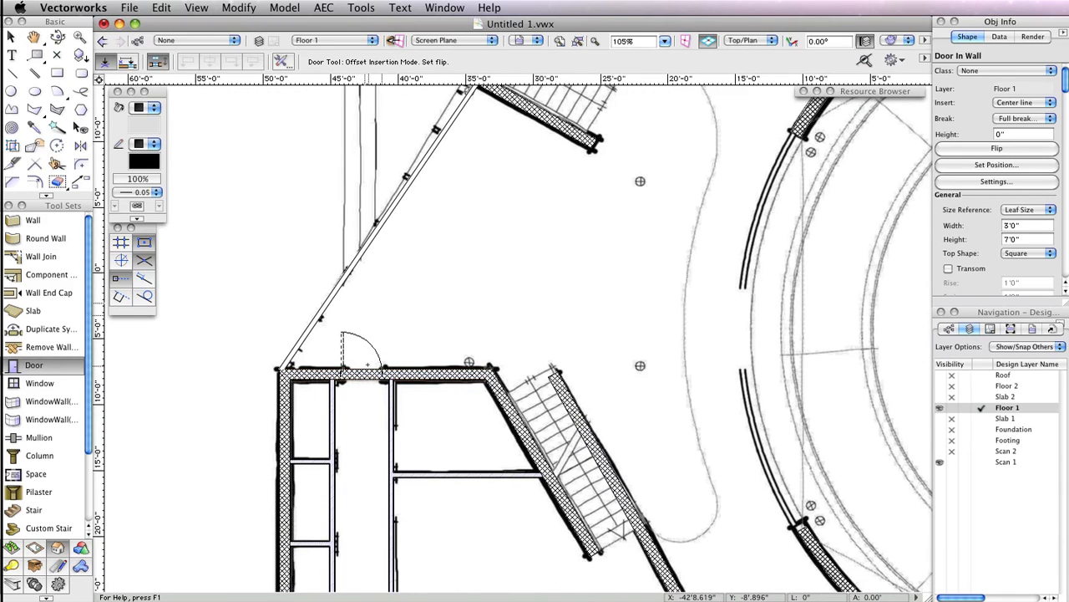
click(310, 410)
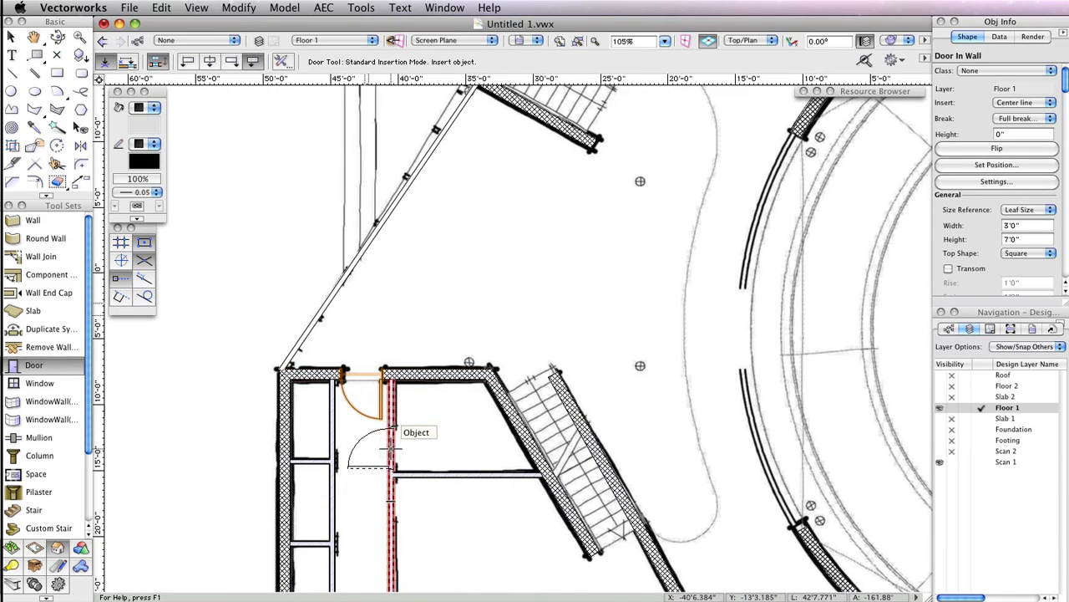
Insert two doors in the corridor's right partition, one on each side of the cross partition, both swinging into the rooms
click(392, 445)
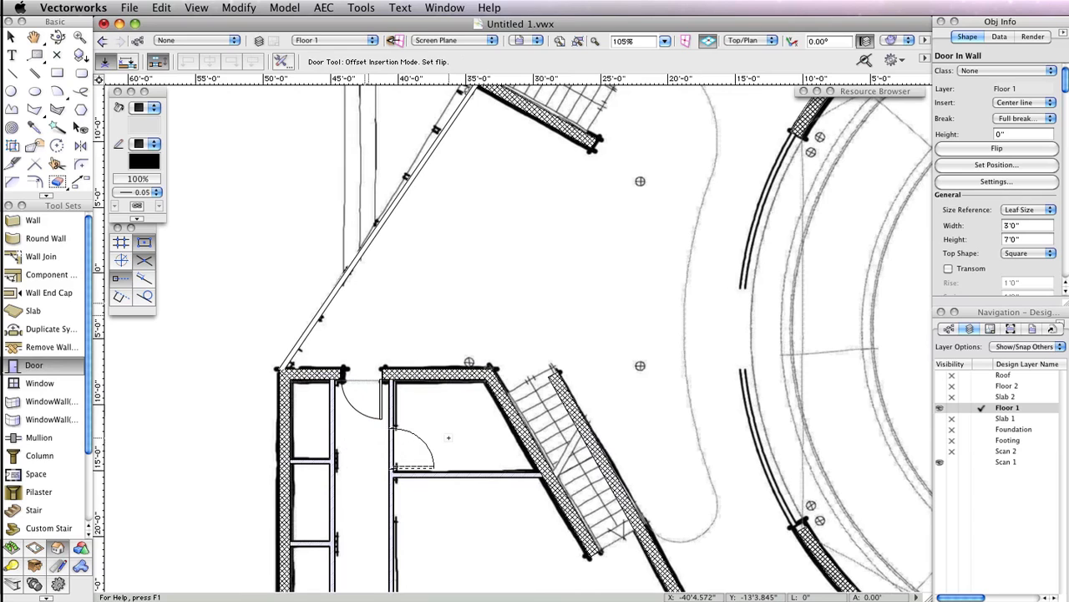
click(418, 438)
scroll(389, 409, down, 3)
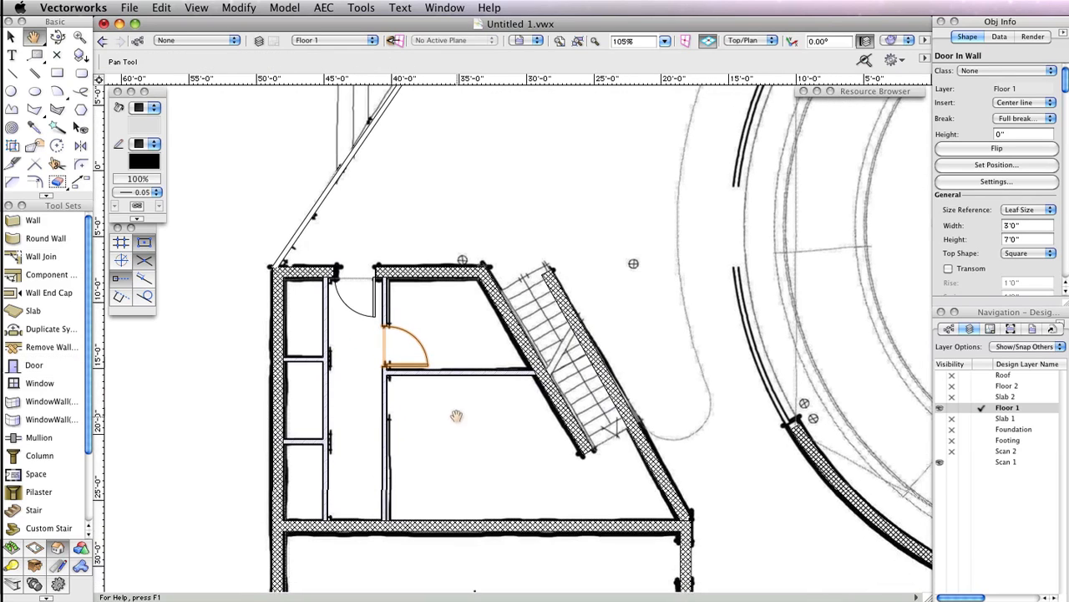
click(388, 398)
click(453, 438)
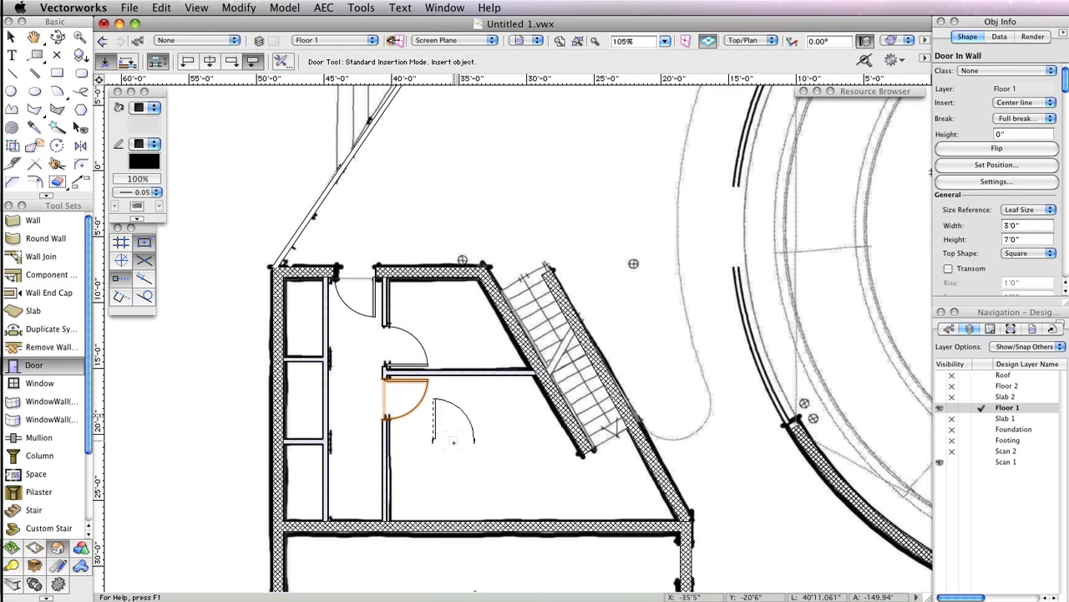
Insert two doors in the lower-left room's right wall, above and below the interior partition, both hinged at their upper ends and swinging inward
middle_drag(470, 437, 331, 321)
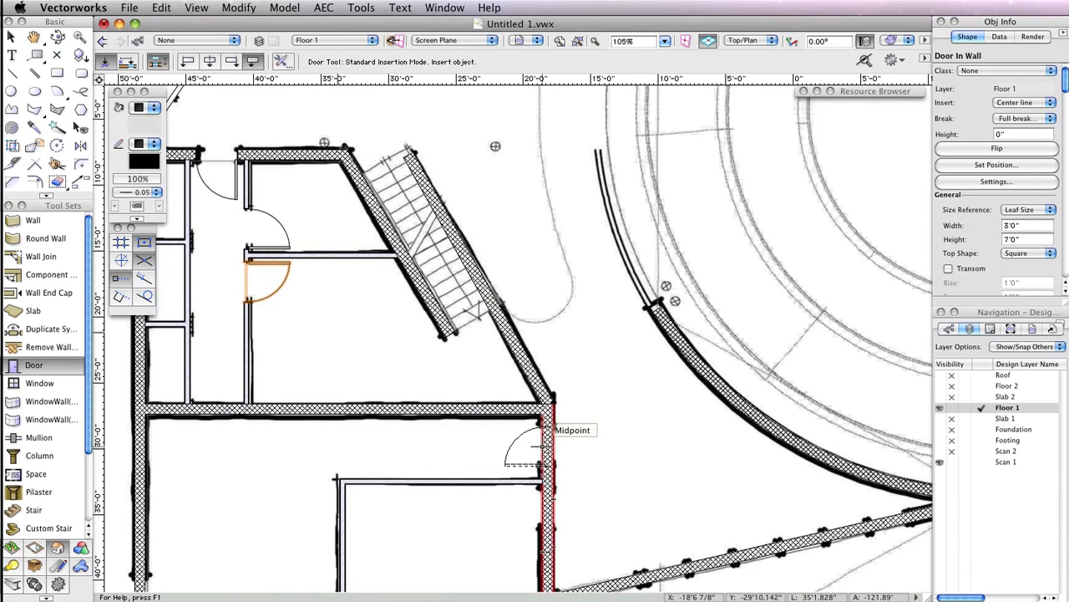
click(544, 447)
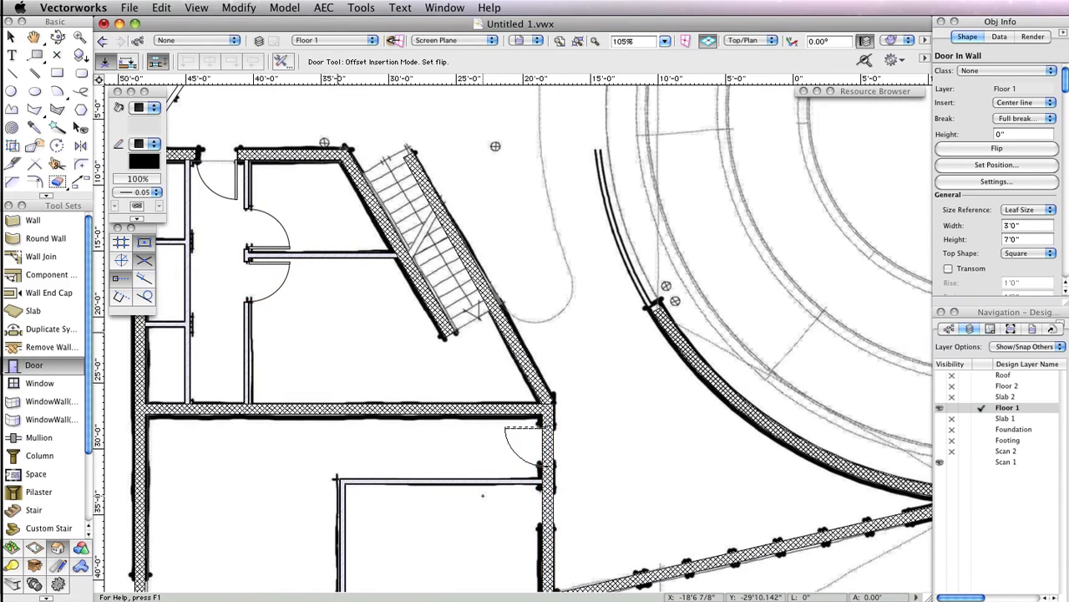
click(482, 494)
middle_drag(482, 494, 461, 429)
click(524, 439)
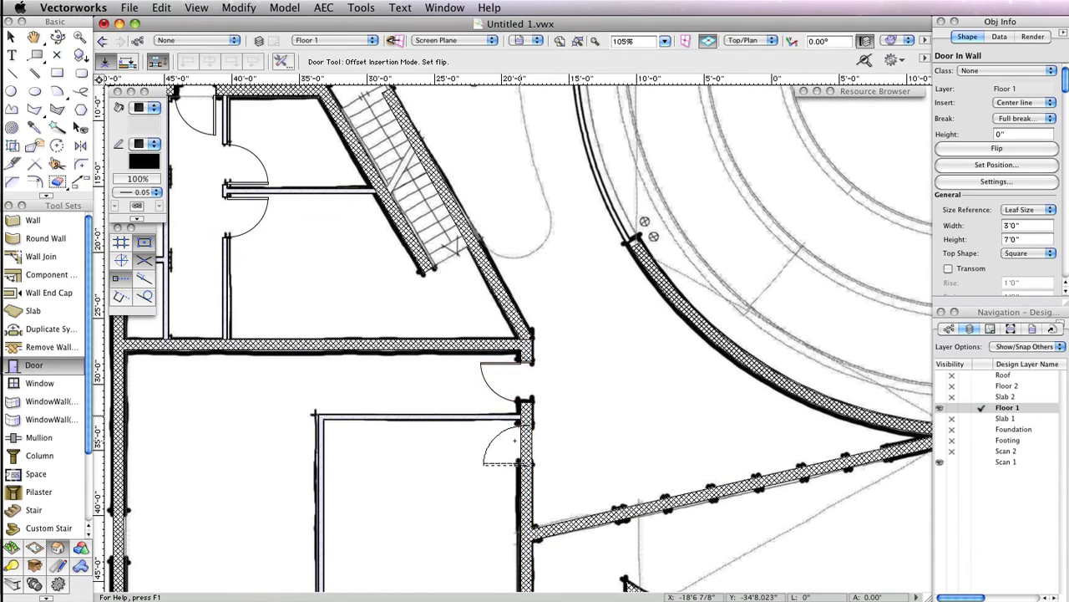
click(500, 451)
Insert a door near the upper end of the lower-right triangular room's diagonal wall, swinging out of the room
middle_drag(681, 458, 428, 308)
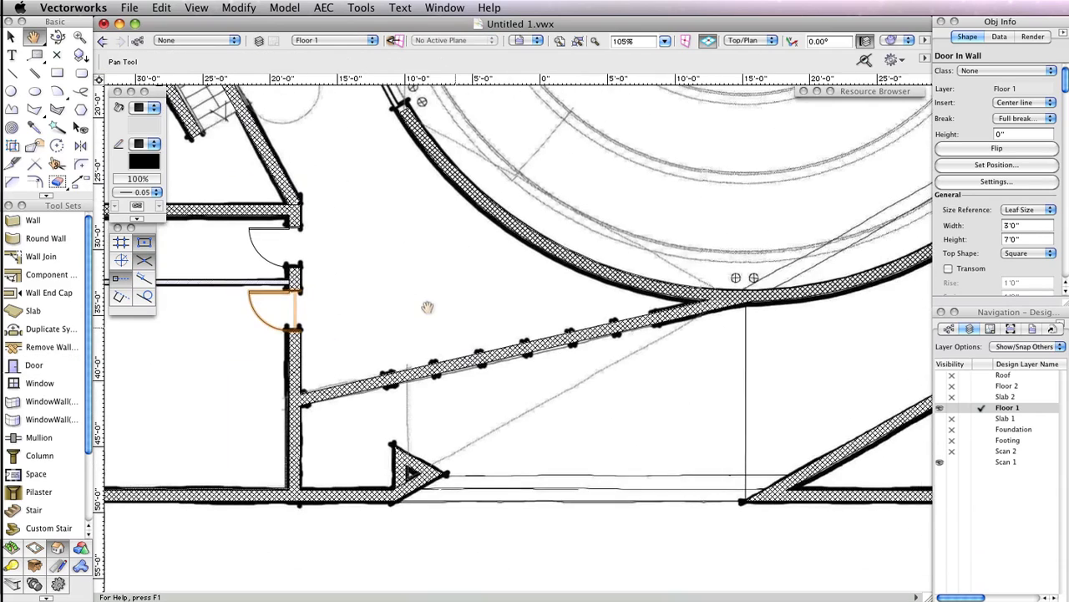
middle_drag(722, 412, 393, 491)
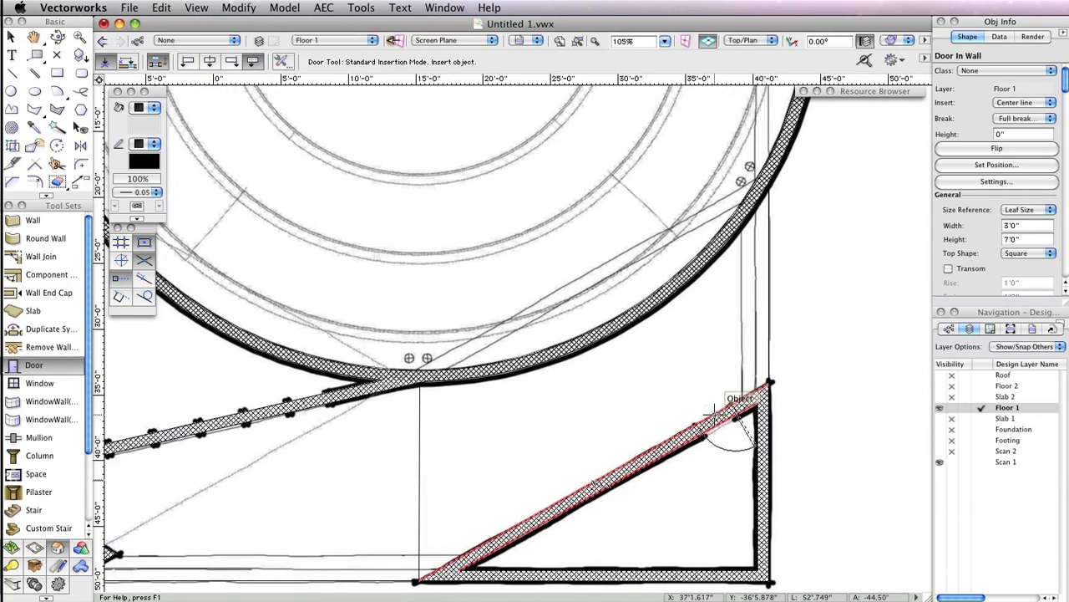
click(712, 410)
click(646, 384)
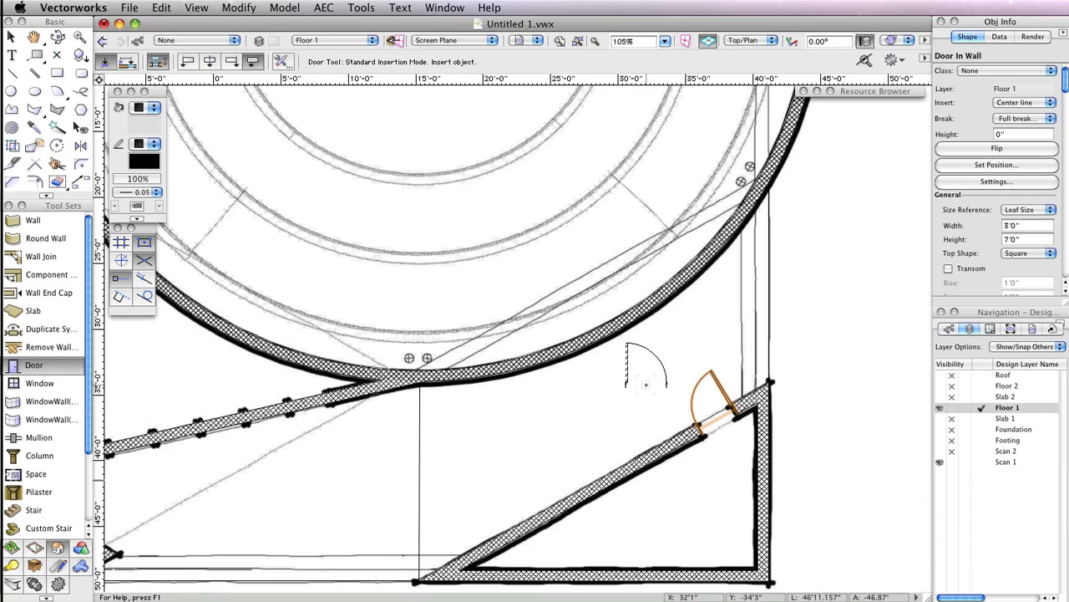
key(x)
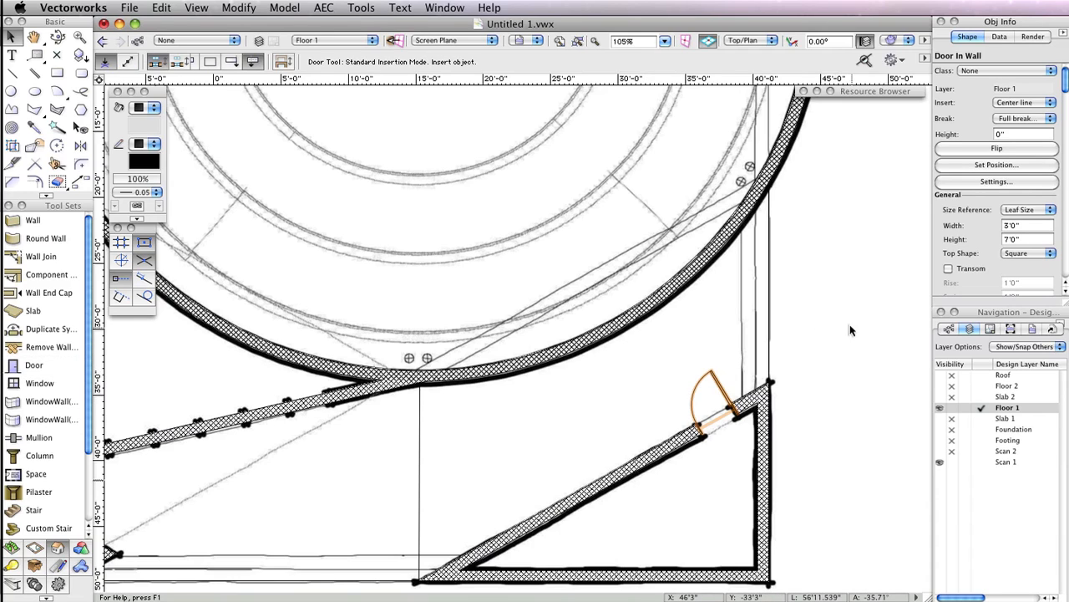
click(576, 42)
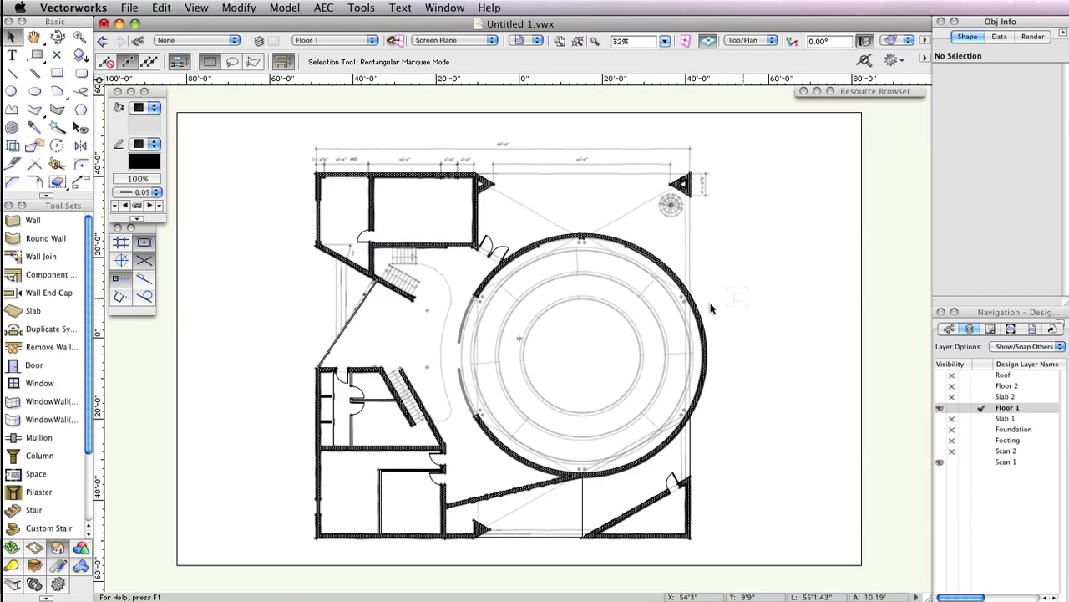
Configure the door settings for a 6' wide door with the Swing Bi-part configuration
click(34, 365)
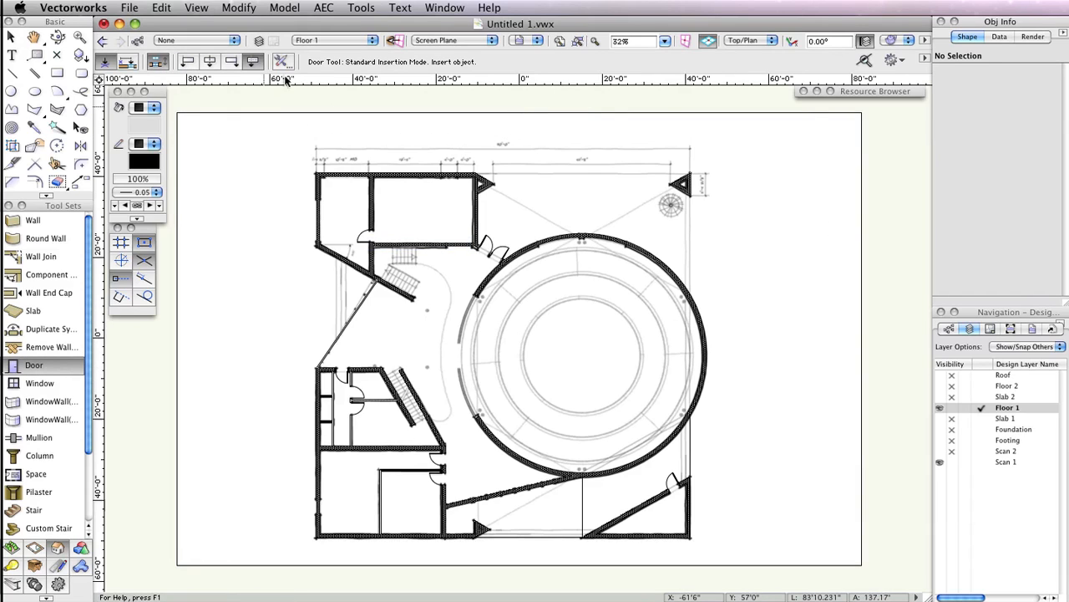
click(289, 143)
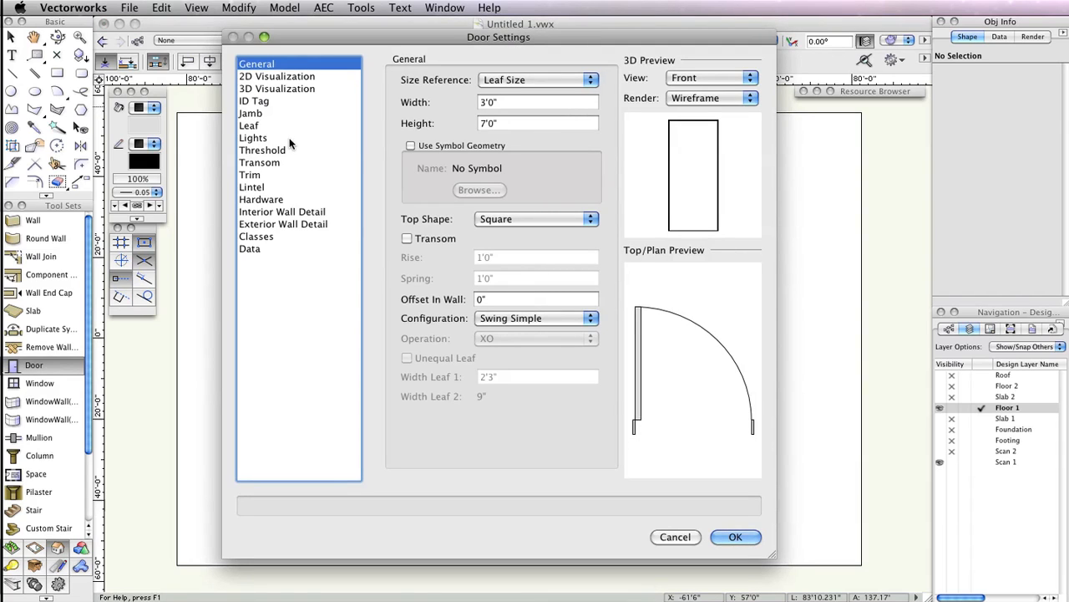
double_click(519, 102)
text(6')
key(Tab)
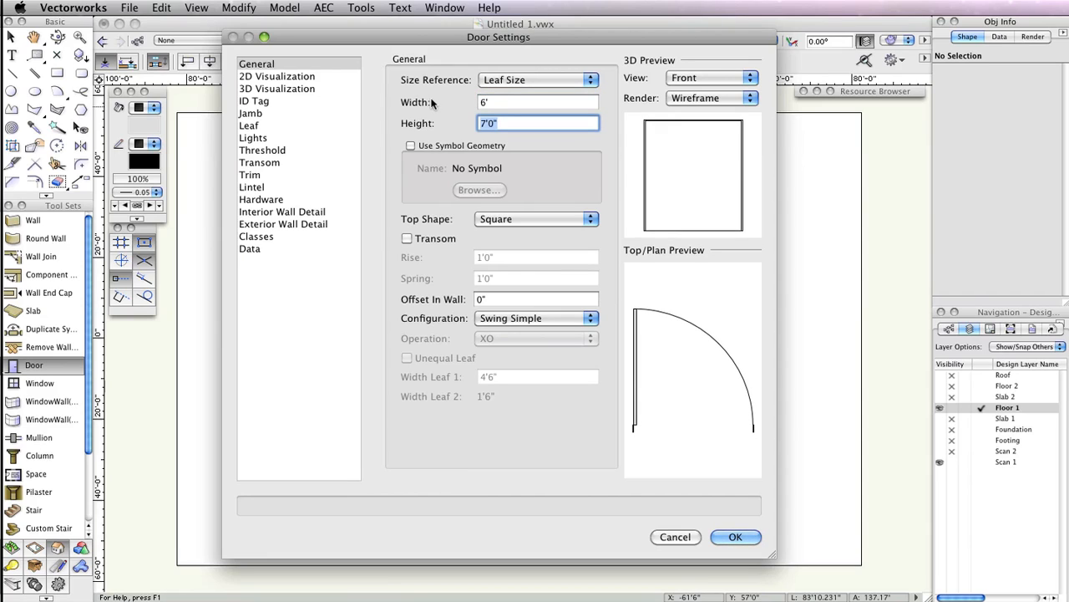
click(548, 319)
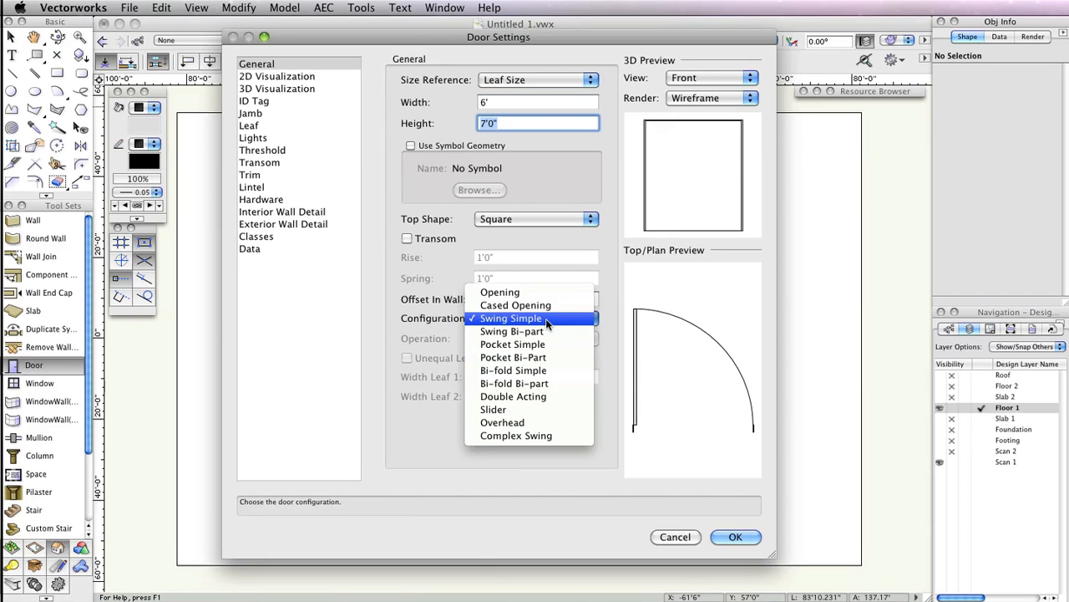
click(547, 330)
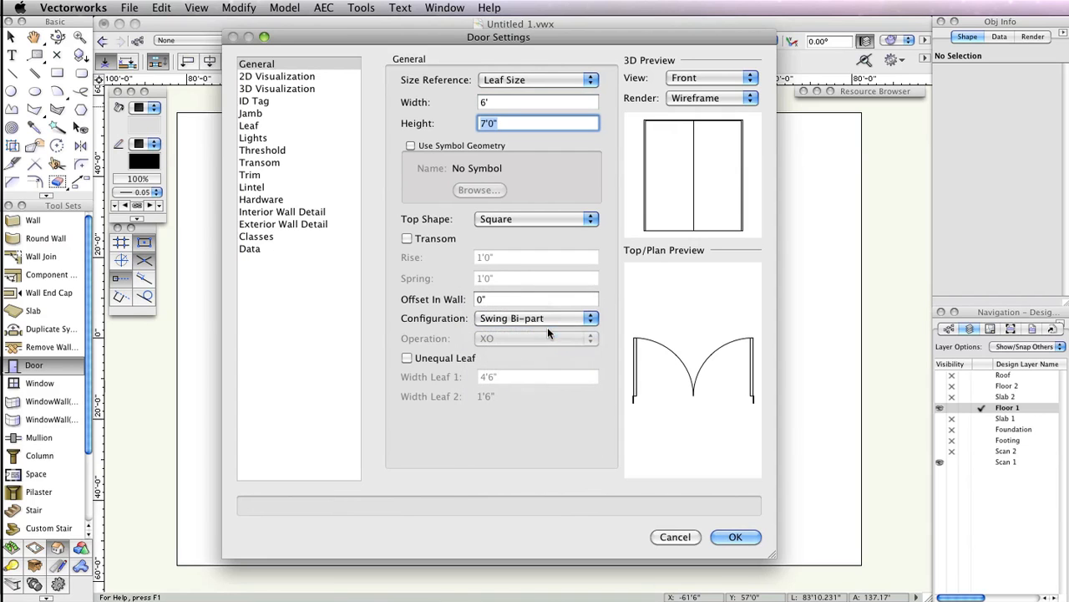
click(735, 537)
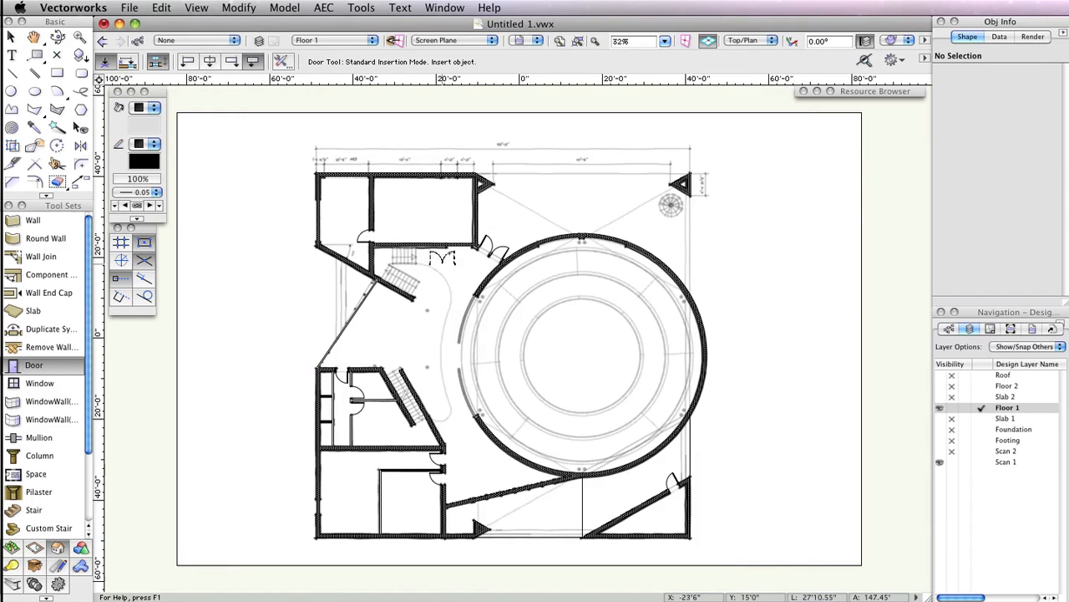
Insert the double door at the right end of the large upper-left room's lower wall, swinging into the room
scroll(574, 407, up, 2)
scroll(575, 407, up, 3)
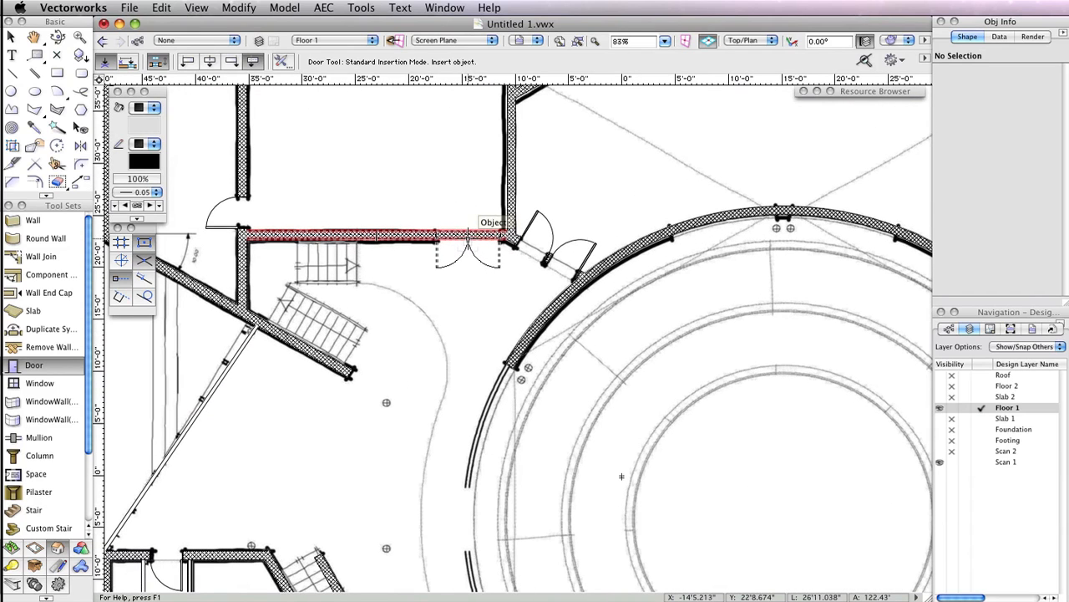
click(468, 236)
click(439, 151)
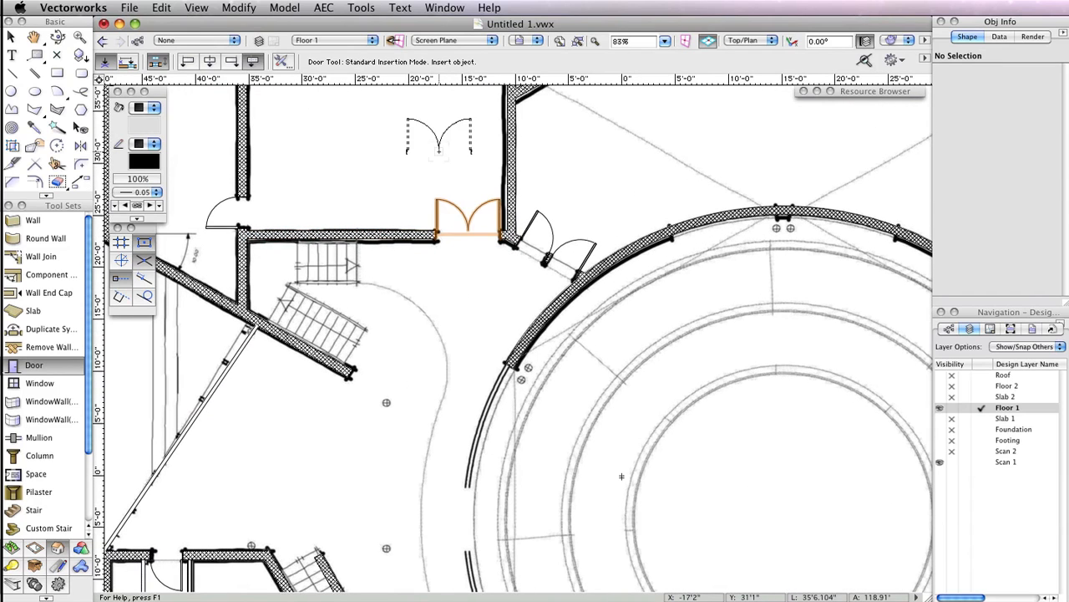
Set the door width to 5' and the configuration to Slider
scroll(571, 432, down, 3)
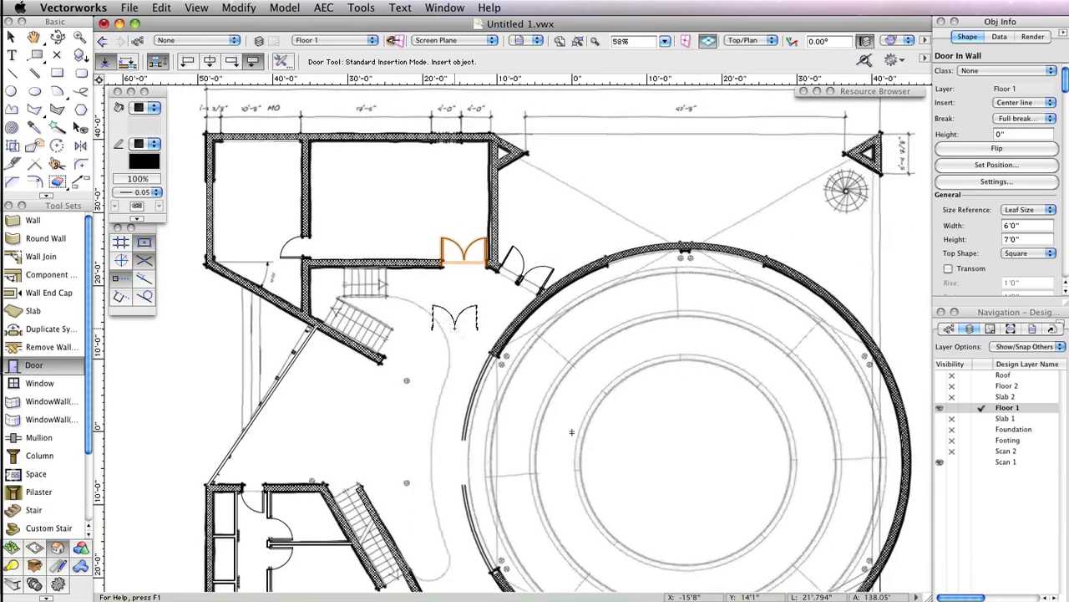
scroll(454, 327, down, 2)
middle_drag(453, 326, 425, 265)
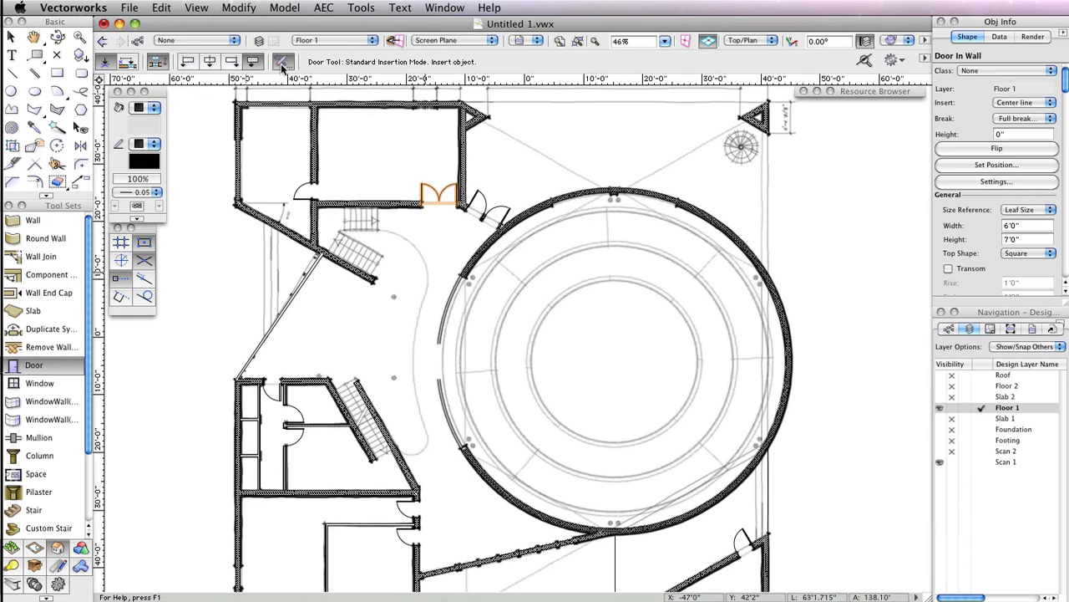
click(296, 165)
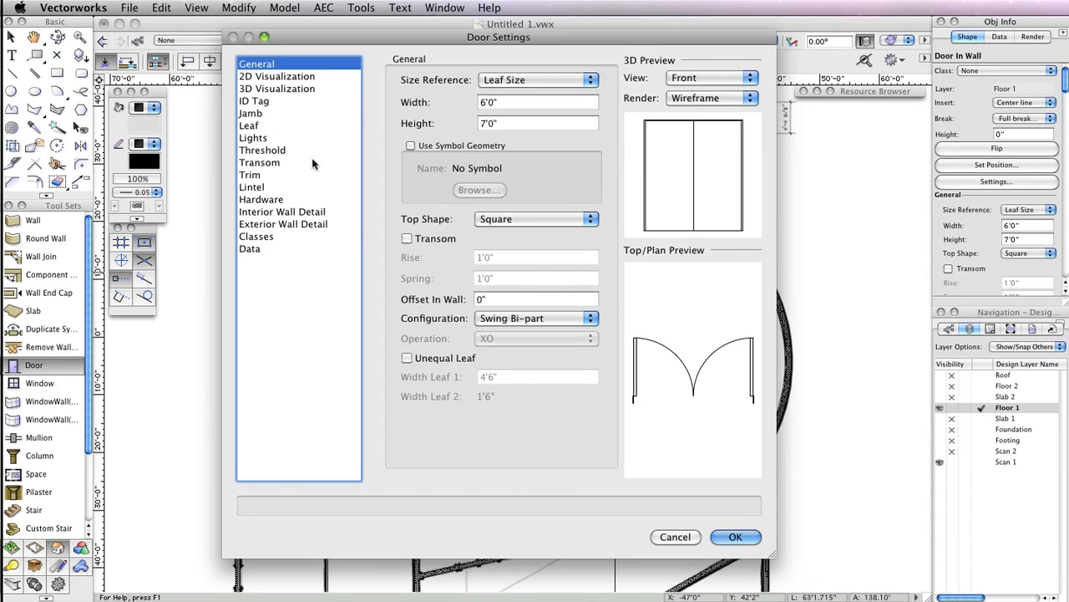
click(492, 102)
text(5)
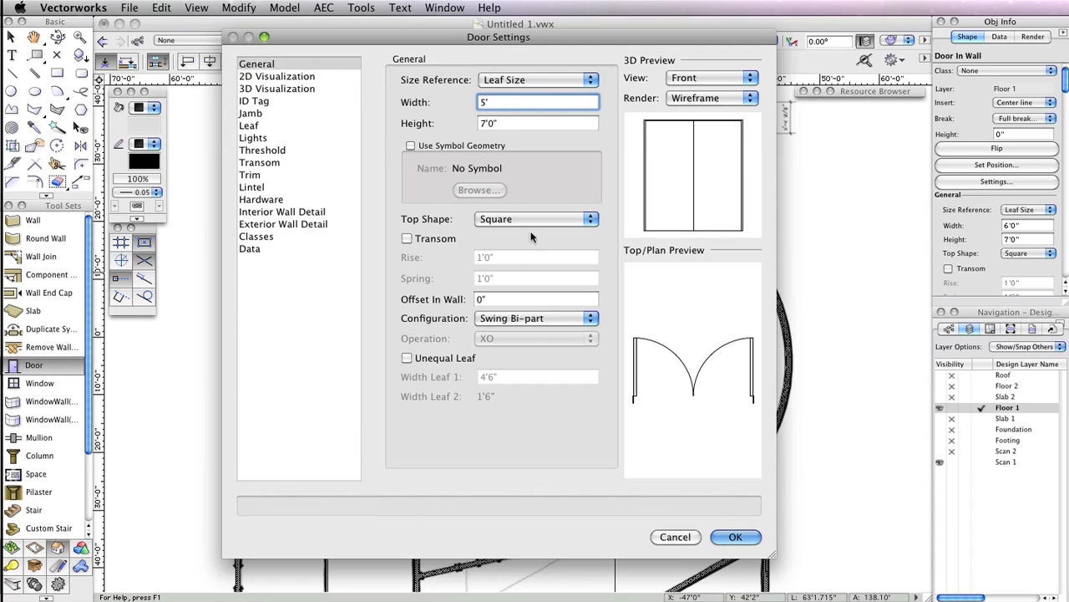
click(537, 318)
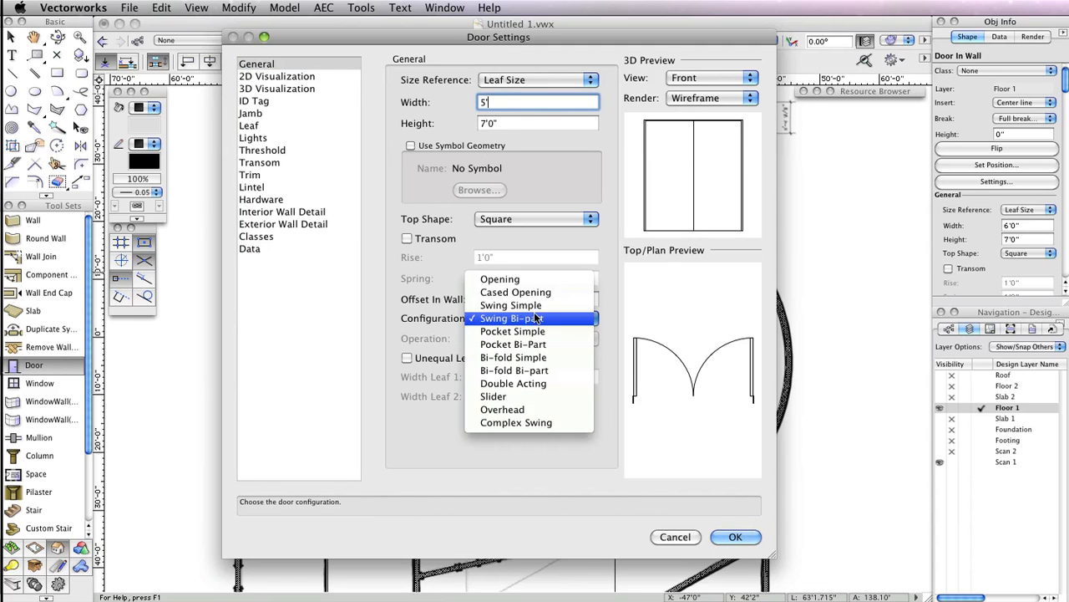
click(527, 396)
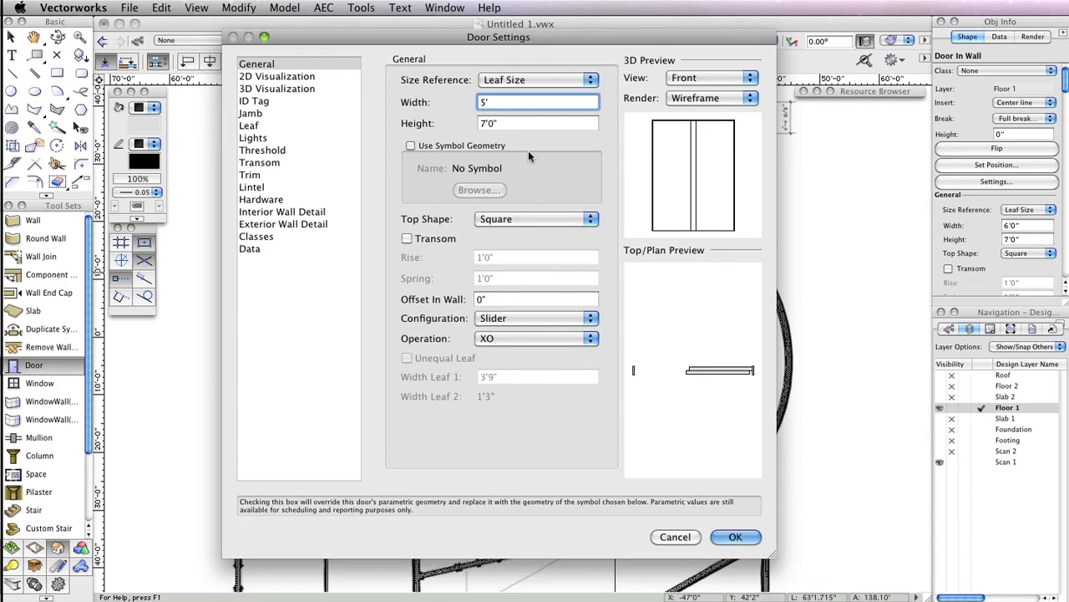
key(Tab)
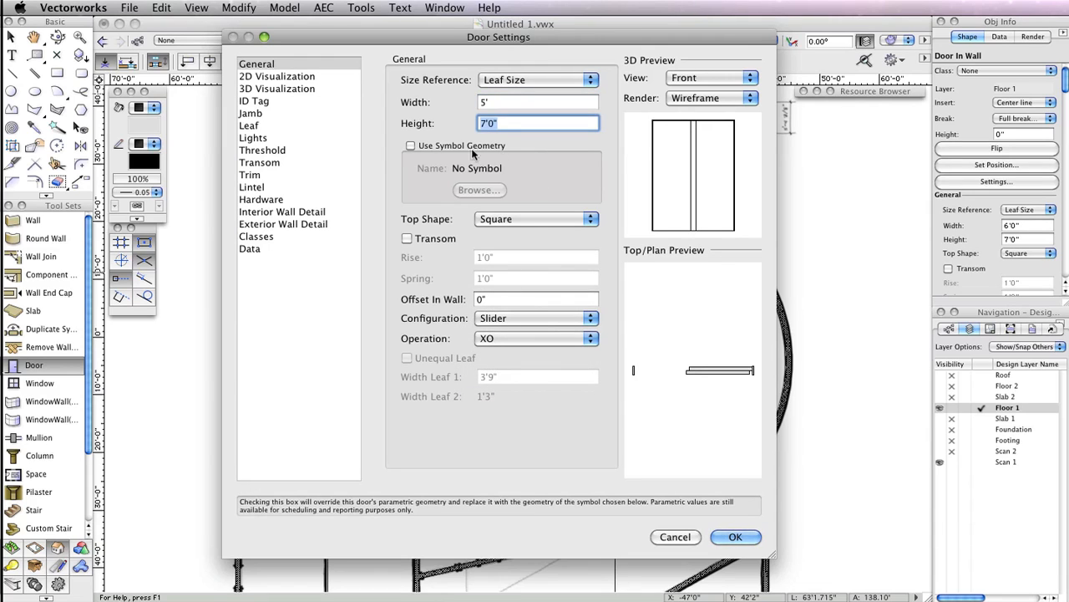
Set the door's 3D open angle to 45 and apply the door settings
click(300, 90)
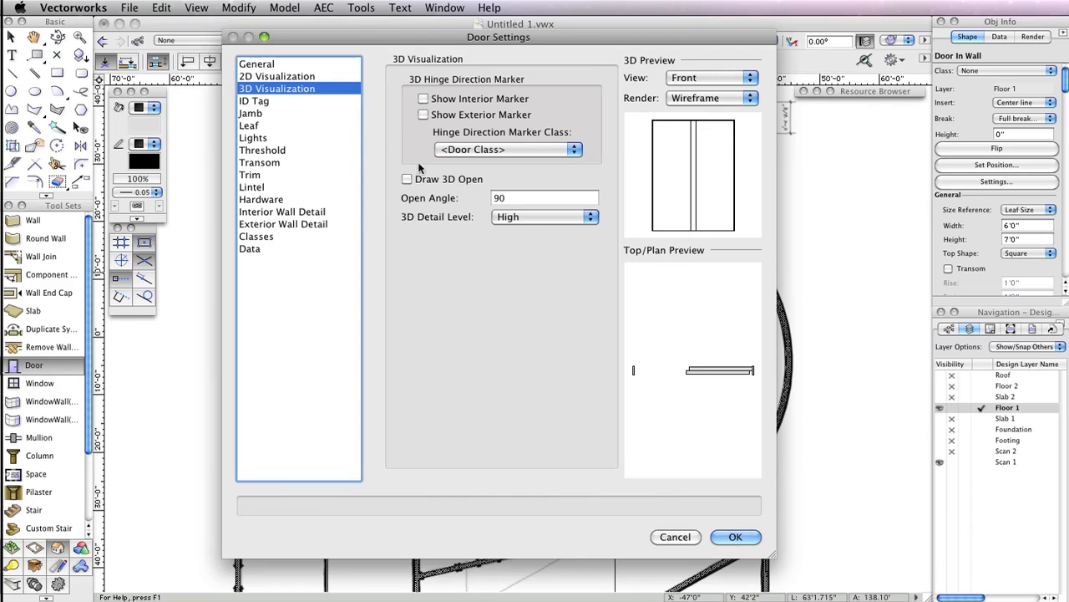
double_click(512, 198)
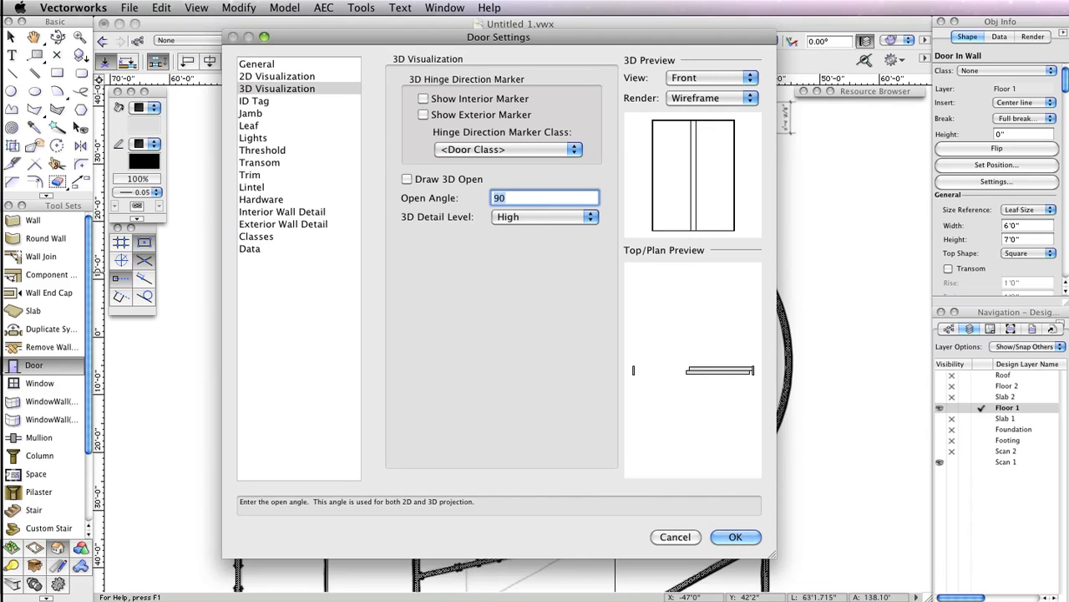
text(45)
click(733, 535)
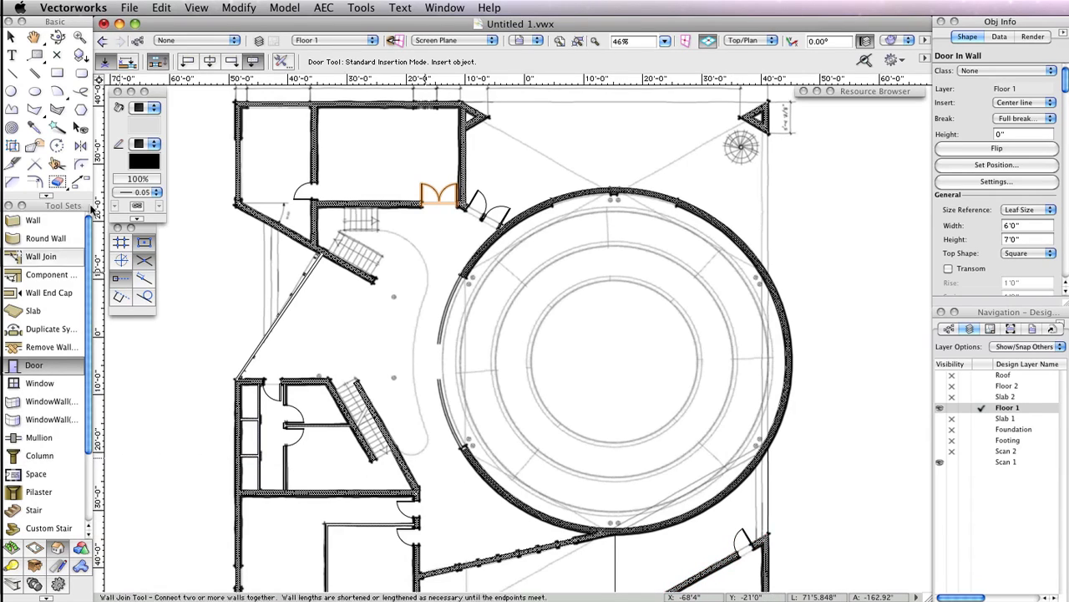
Insert three sliding doors in the corridor's left partition in the lower-left block, one at each closet
click(79, 37)
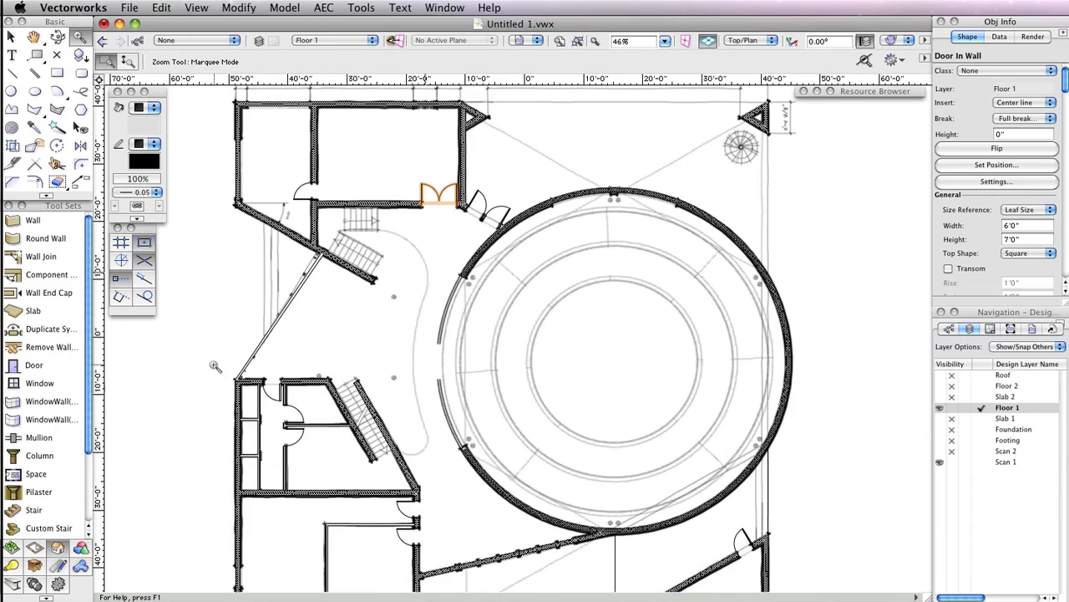
drag(215, 366, 357, 515)
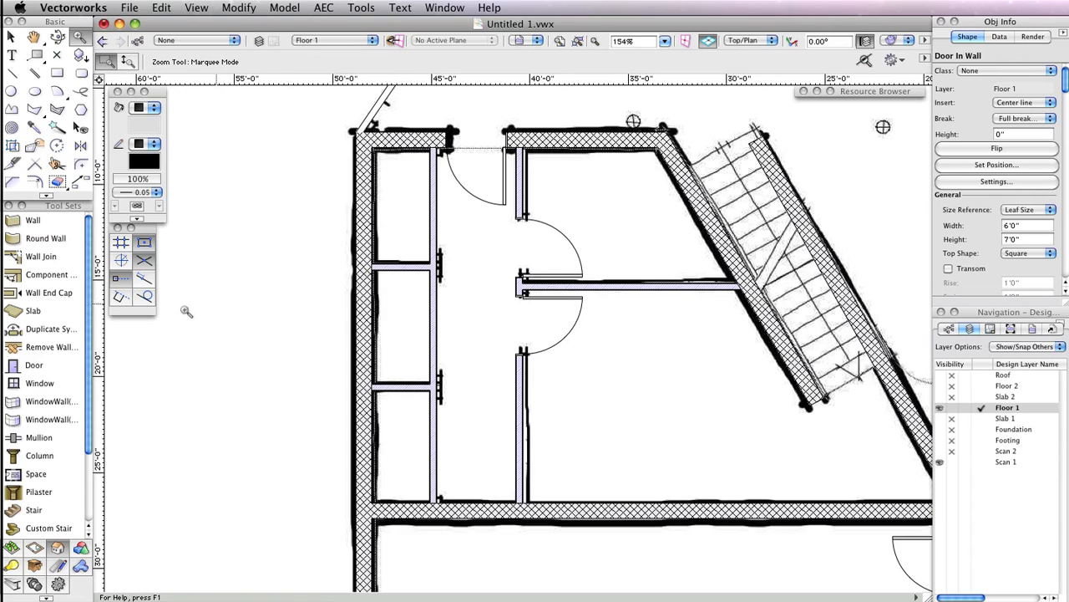
click(38, 365)
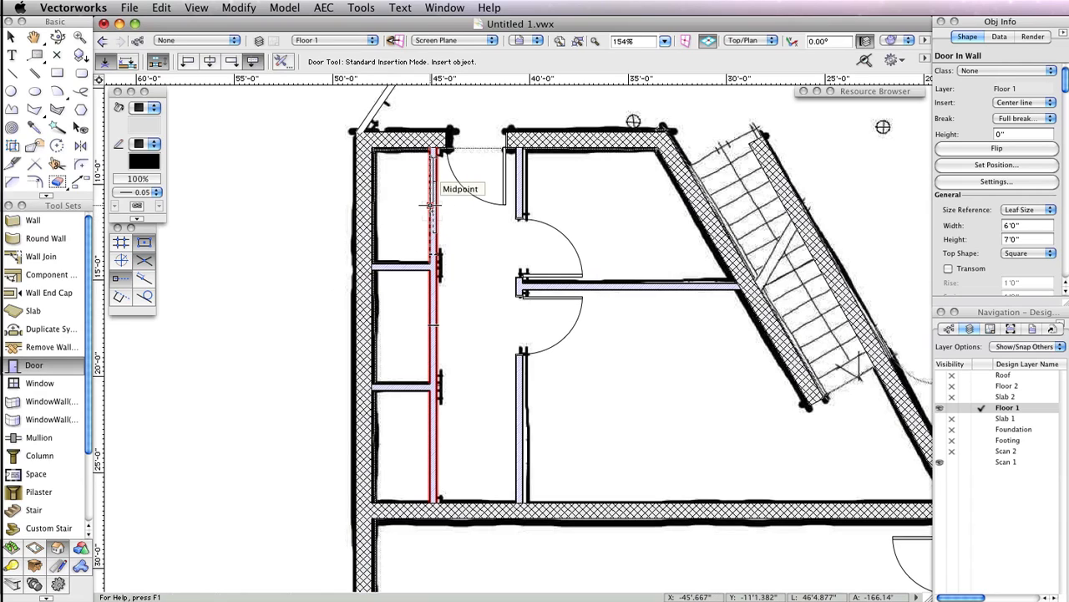
click(430, 205)
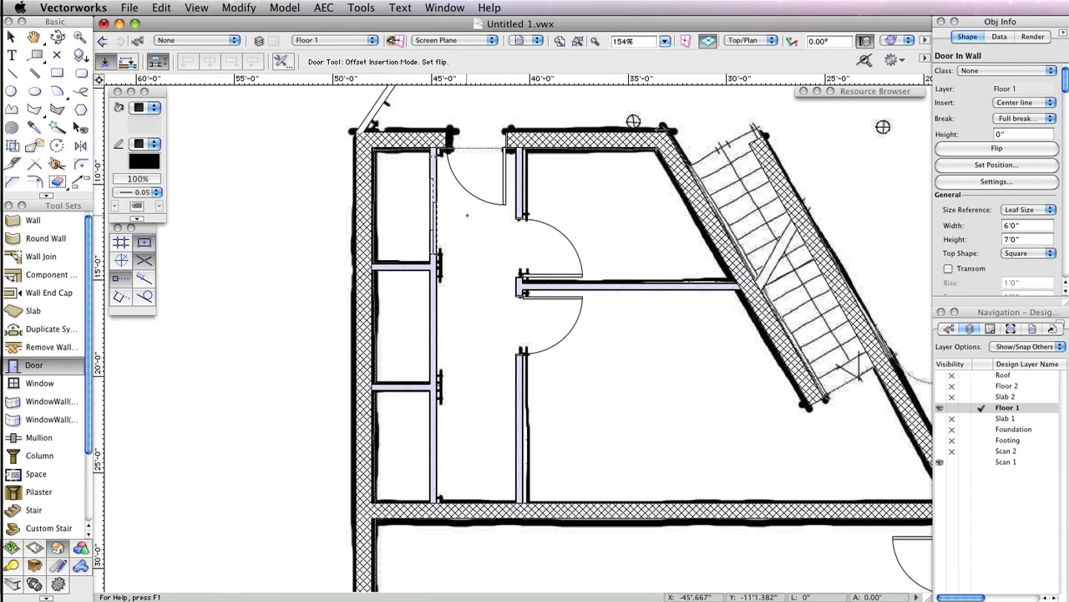
click(403, 168)
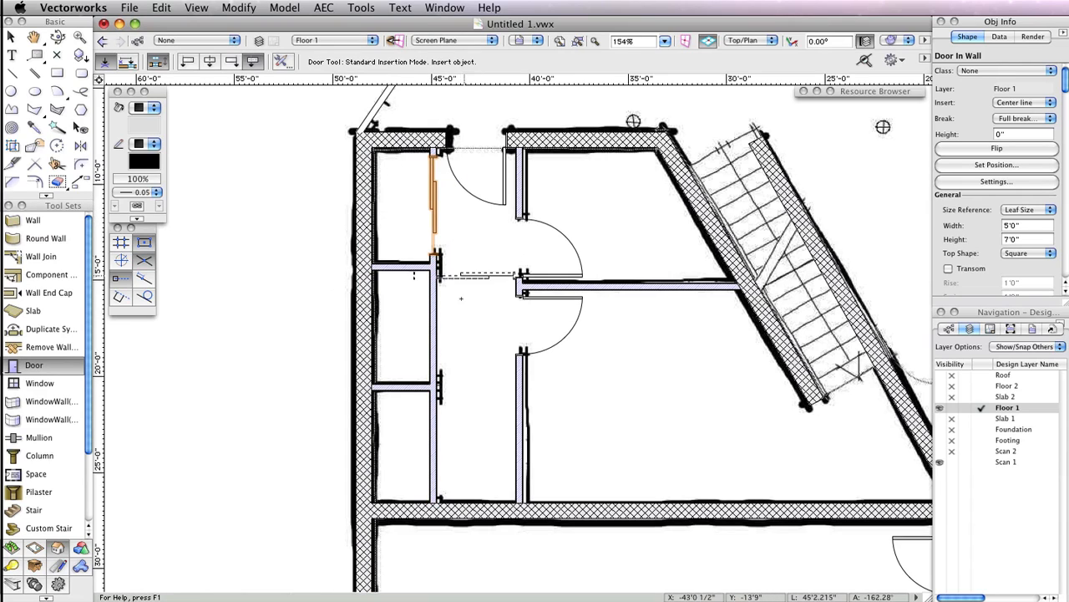
click(430, 328)
click(421, 335)
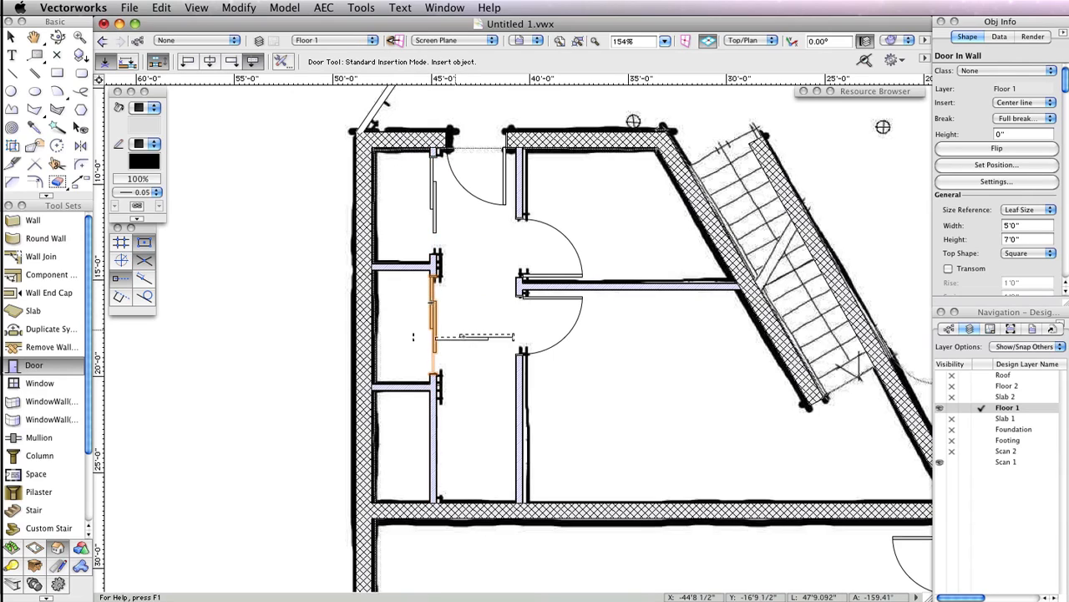
click(435, 440)
click(399, 438)
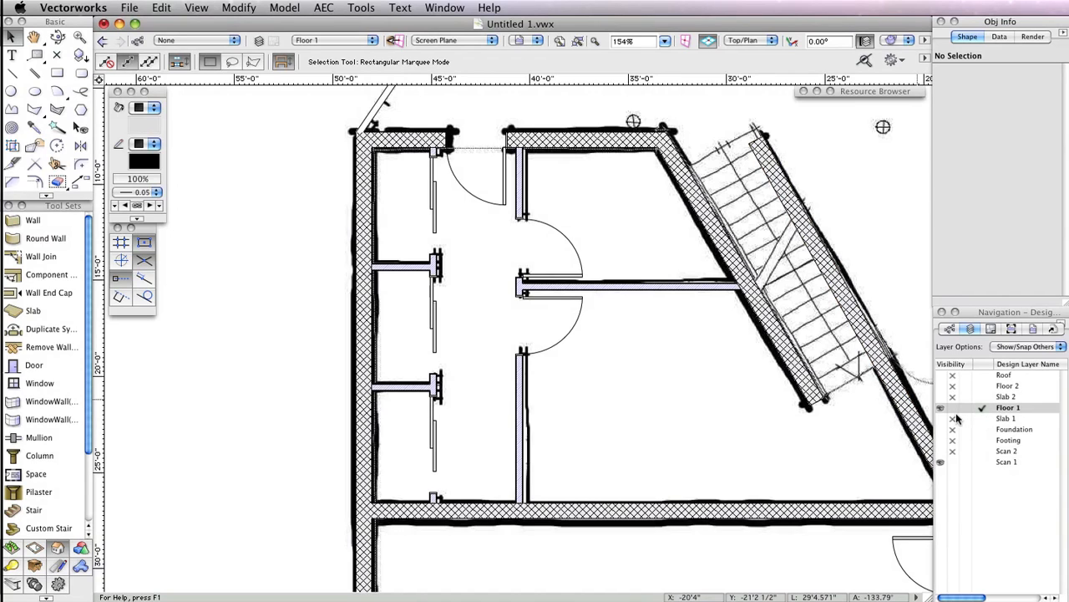
Hide the Floor 1 and Scan 1 layers, show Floor 2 and Scan 2, and make Floor 2 the active layer
click(951, 463)
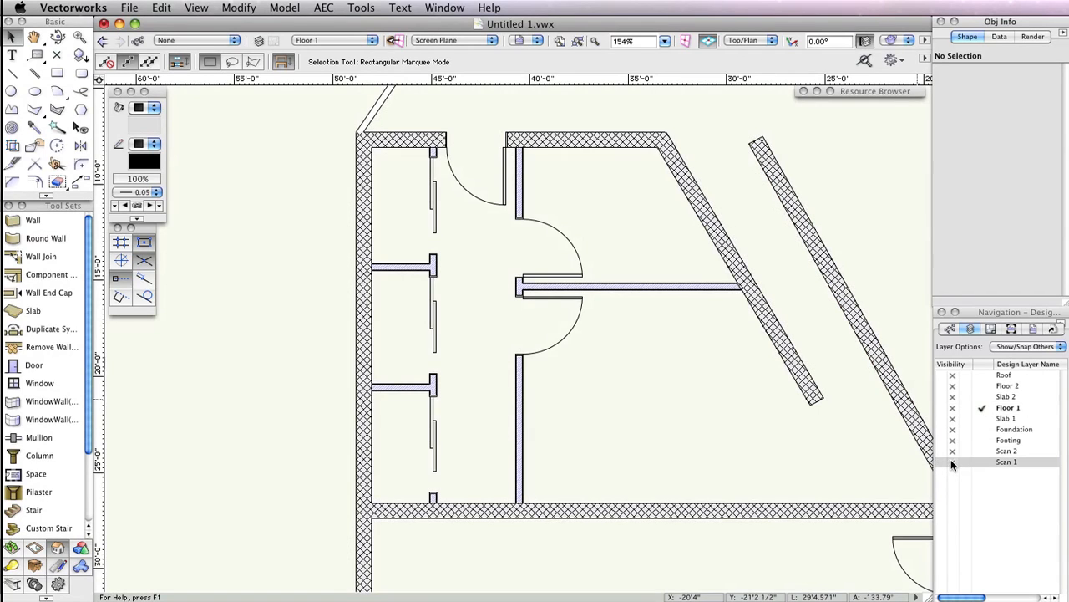
click(941, 386)
click(942, 451)
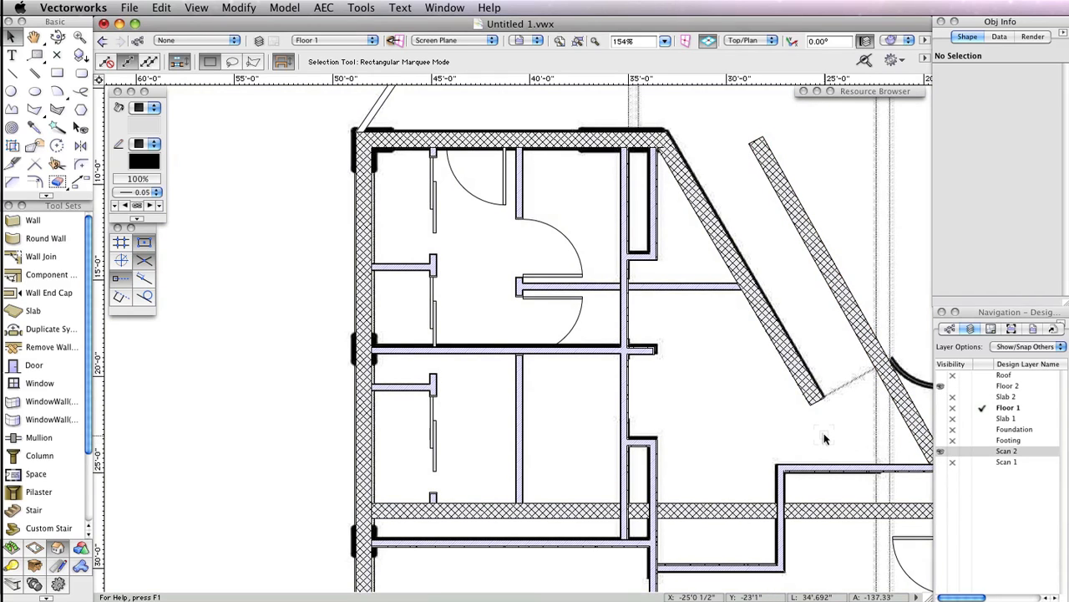
click(981, 386)
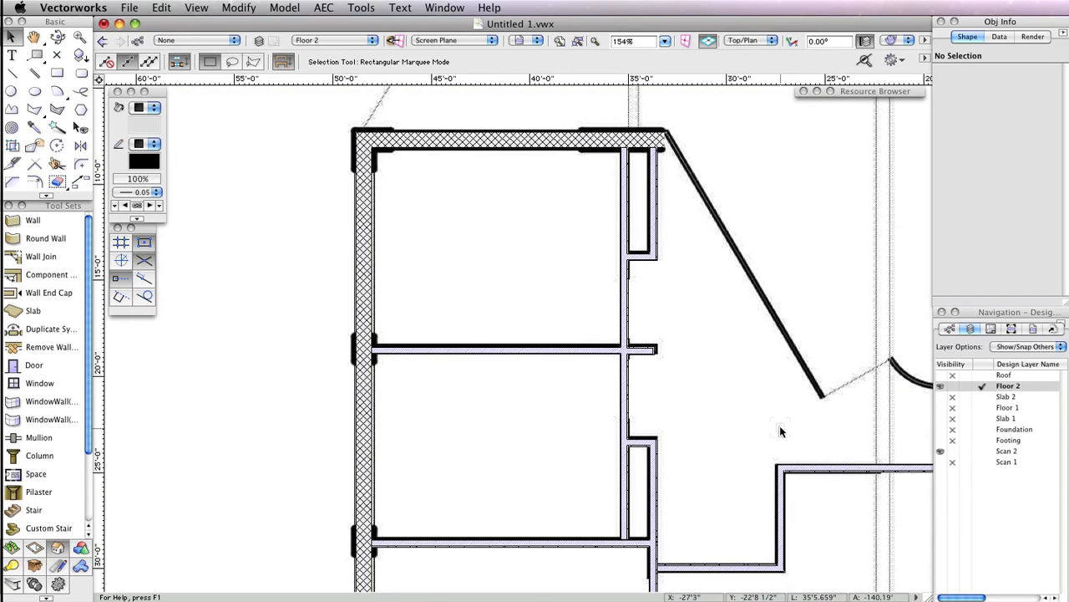
scroll(727, 262, down, 5)
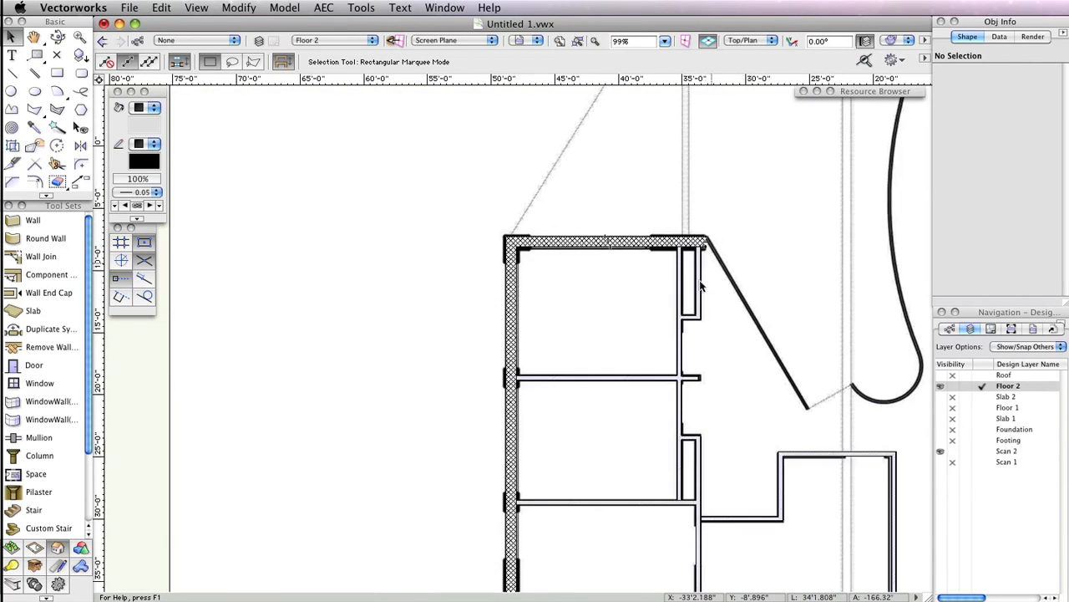
mouse_move(831, 253)
middle_down()
mouse_move(637, 291)
mouse_move(621, 300)
mouse_move(655, 294)
mouse_move(633, 326)
middle_up()
scroll(661, 292, up, 1)
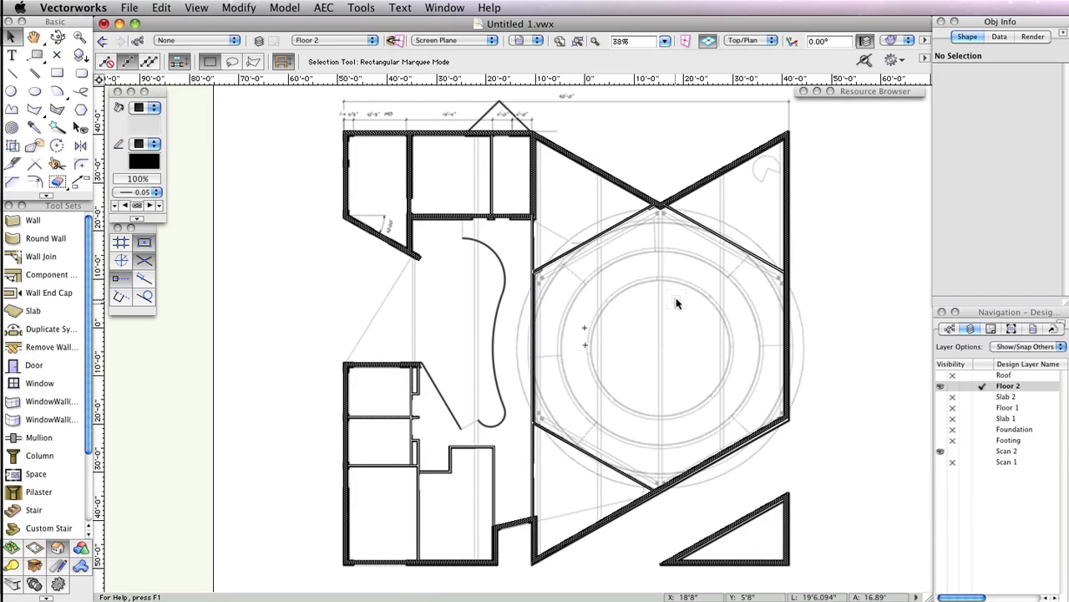
Make Floor 1 active and start creating a similar object from the 3' swing door in the lower-right triangular room's wall
click(990, 408)
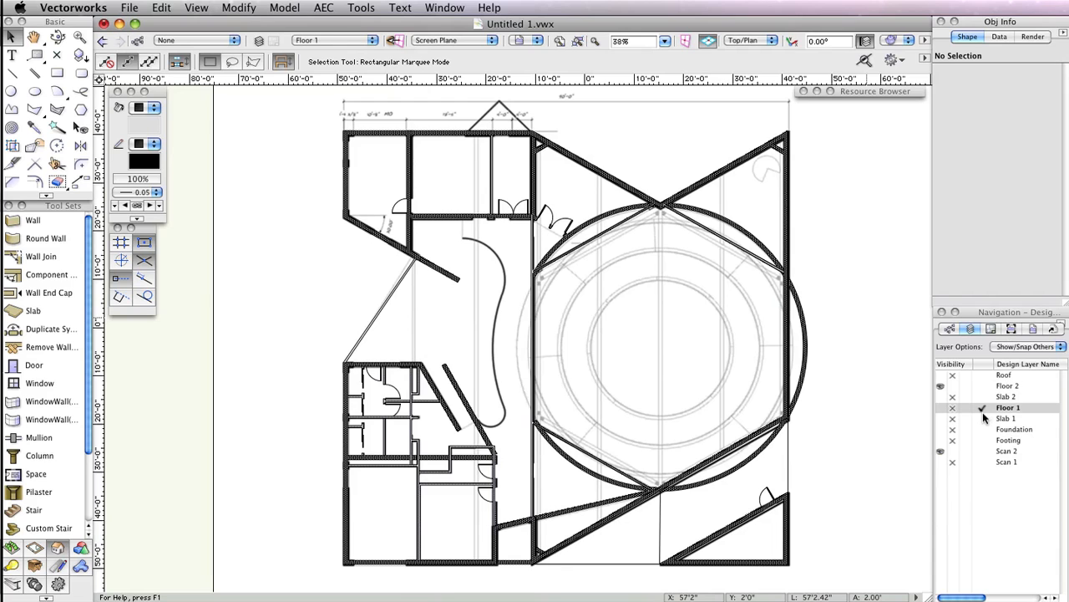
right_click(772, 494)
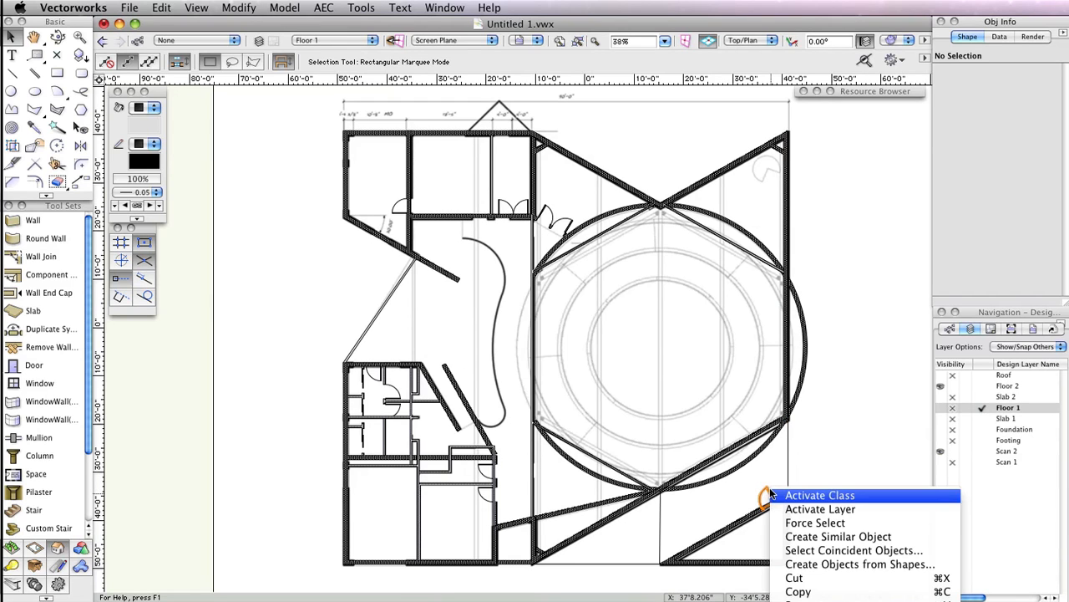
click(823, 405)
middle_drag(823, 405, 790, 234)
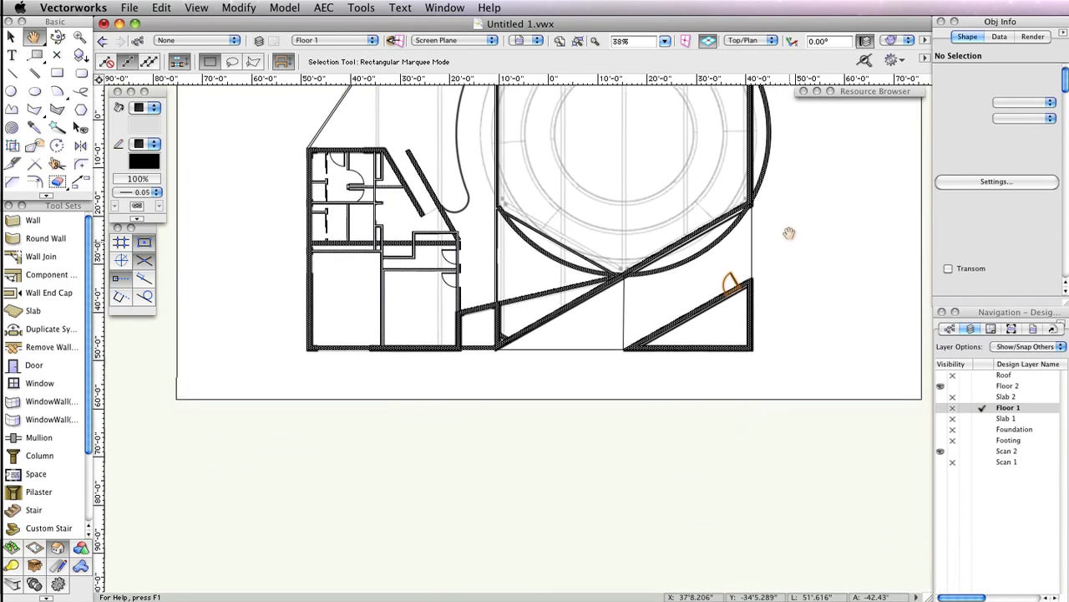
right_click(734, 274)
click(829, 322)
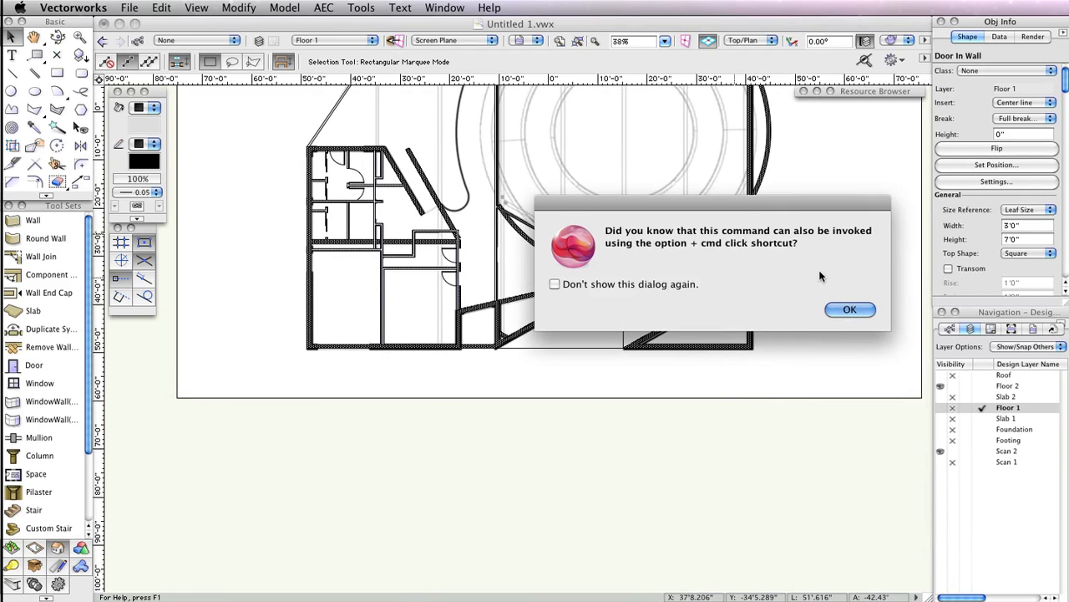
click(843, 308)
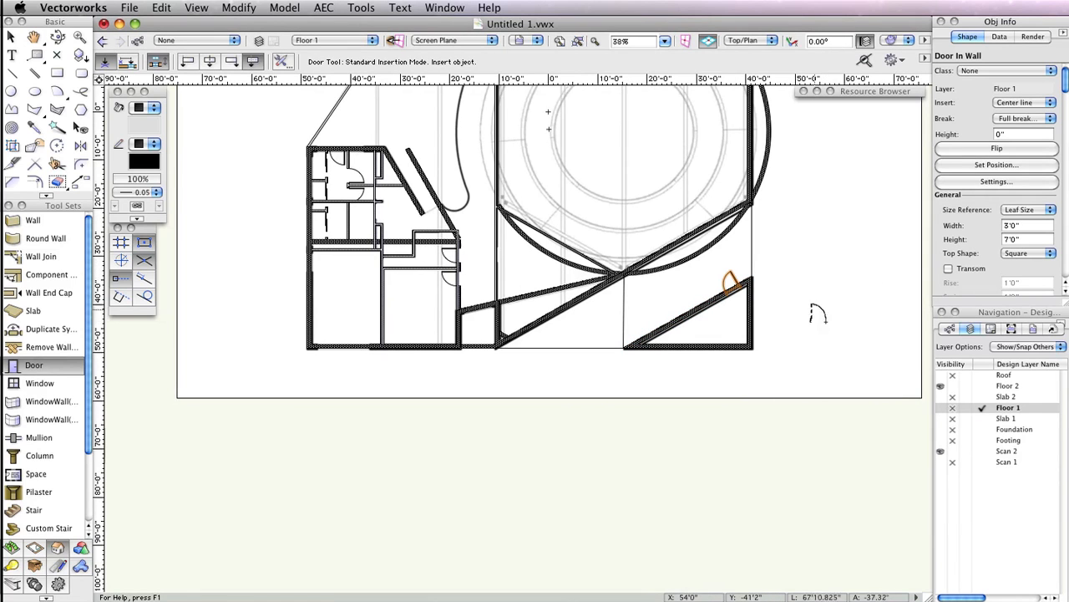
On Floor 2, insert 3' swing doors in the upper-left block's outer and corridor walls and left partition, plus the long wall's upper end
key(space)
drag(813, 279, 813, 443)
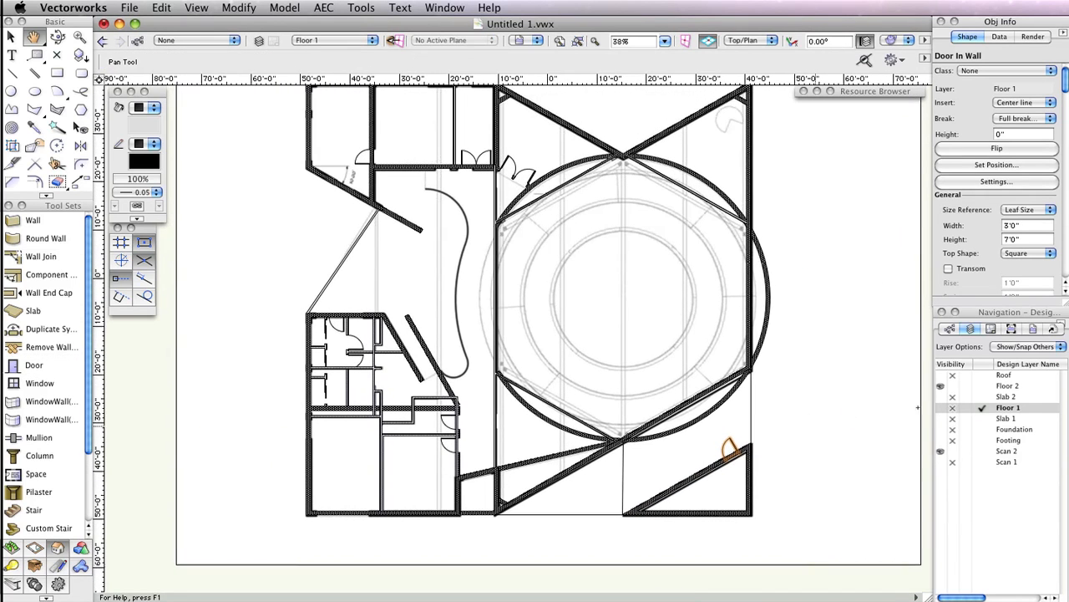
click(983, 386)
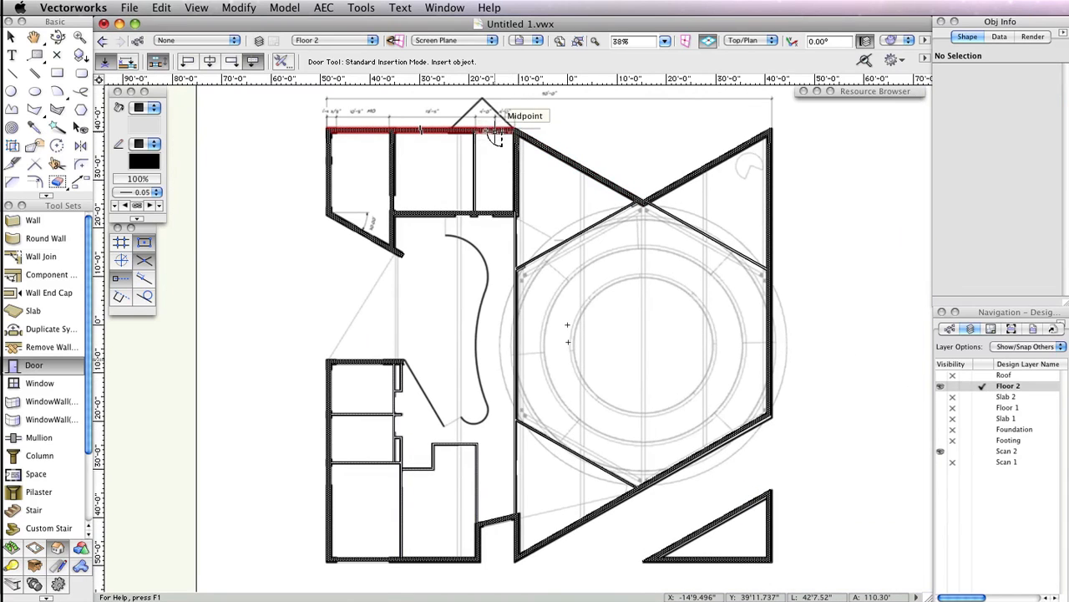
scroll(496, 136, up, 3)
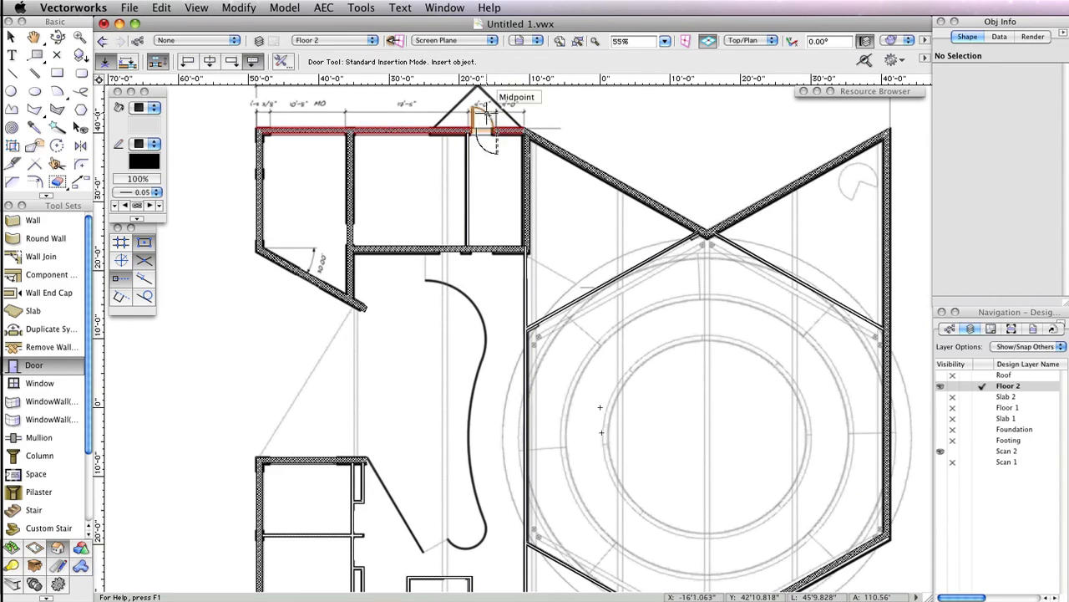
click(483, 132)
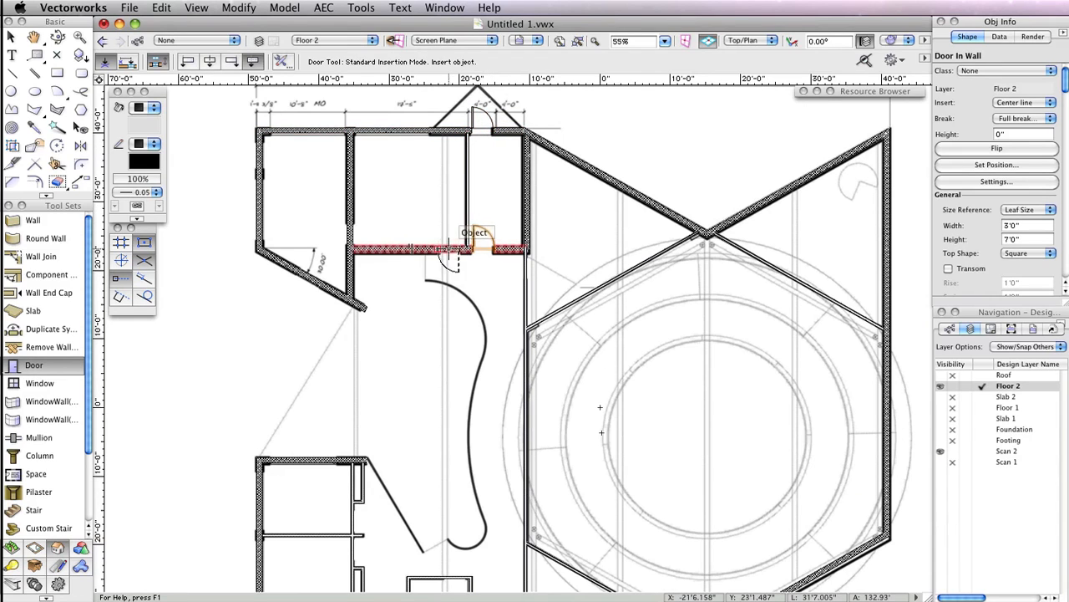
click(449, 248)
click(447, 241)
click(352, 232)
click(343, 234)
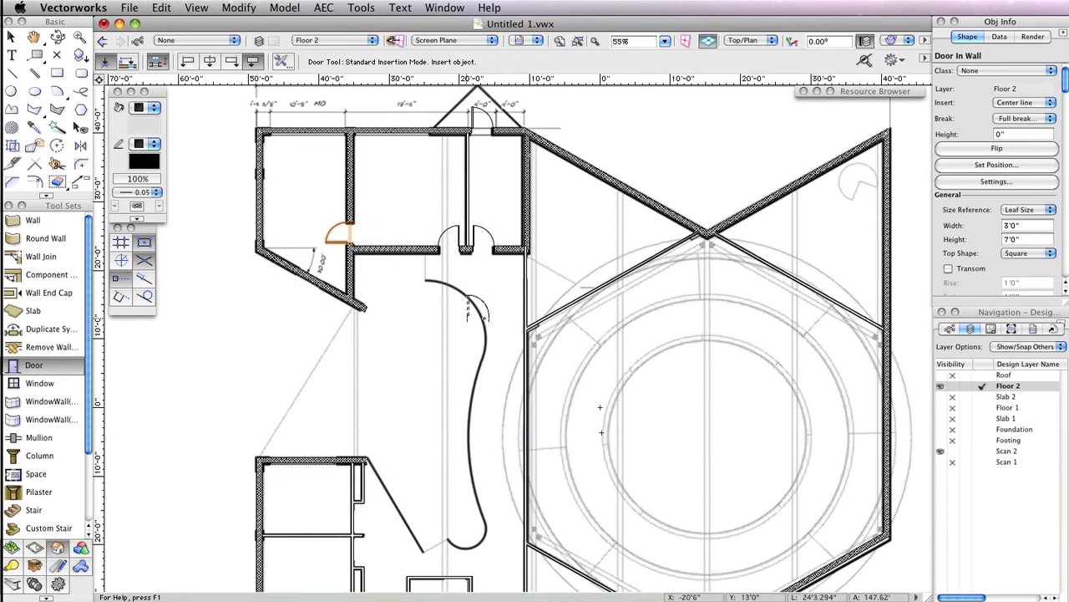
Insert three 3' swing doors along the corridor side of the lower-left block, one for each room, swinging into the rooms
middle_drag(387, 513, 477, 381)
scroll(477, 382, up, 3)
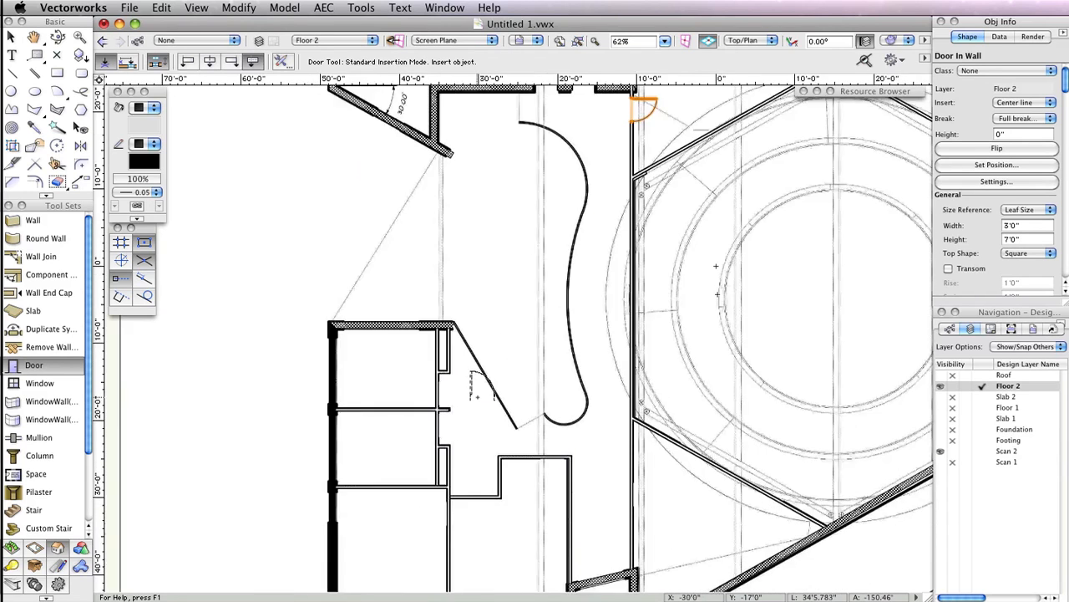
click(427, 389)
click(386, 389)
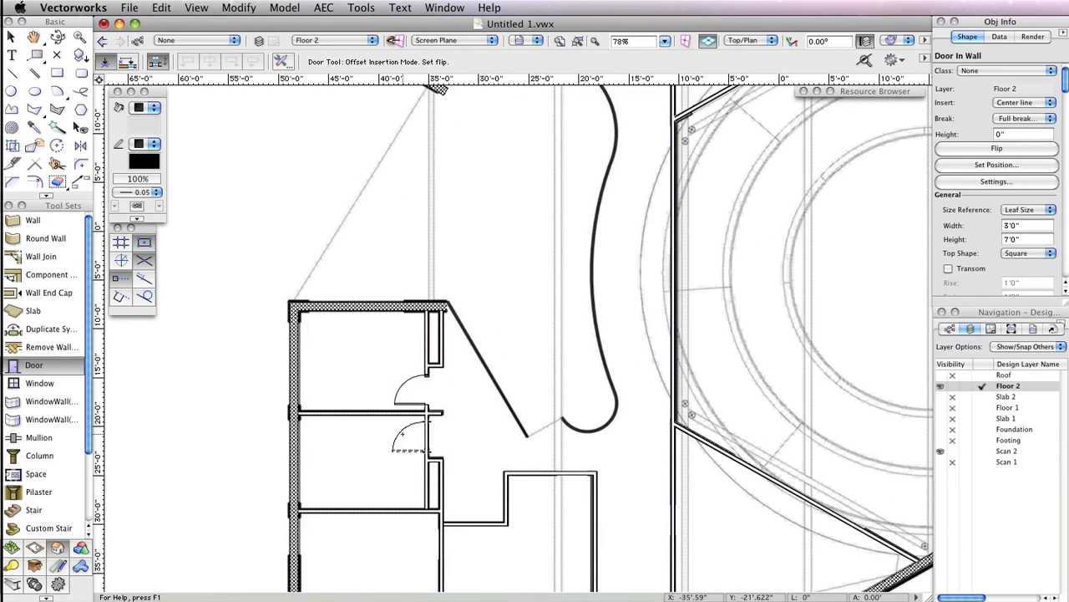
click(434, 431)
click(394, 430)
middle_drag(418, 502, 421, 451)
click(446, 491)
click(430, 503)
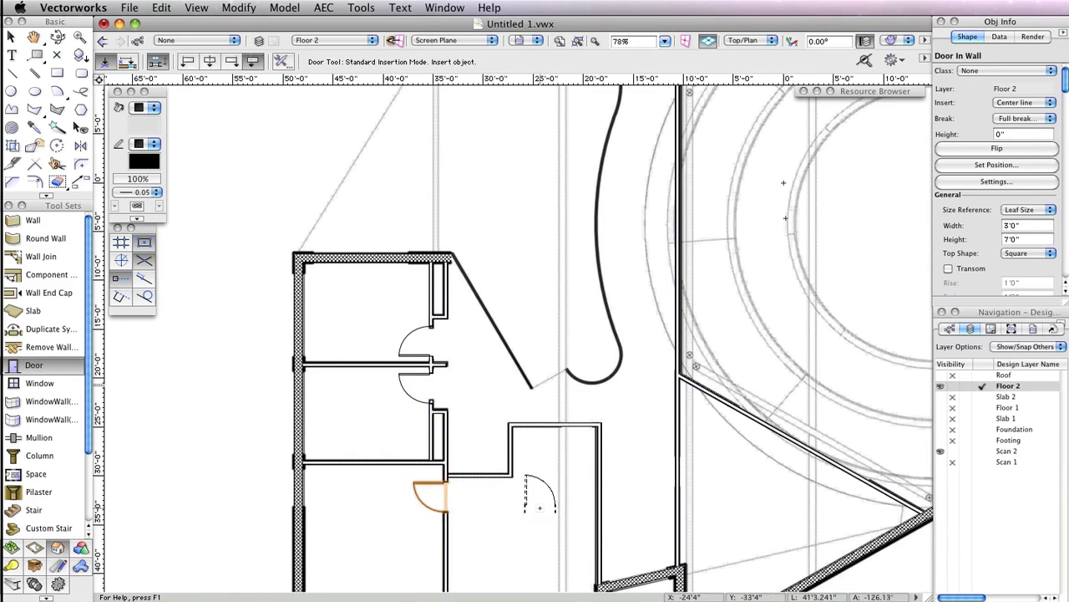
Insert 3' swing doors in the stepped room's upper wall and in the long vertical wall below the hexagon's lower-left corner
middle_drag(540, 506, 423, 517)
click(457, 435)
click(459, 455)
middle_drag(608, 480, 576, 456)
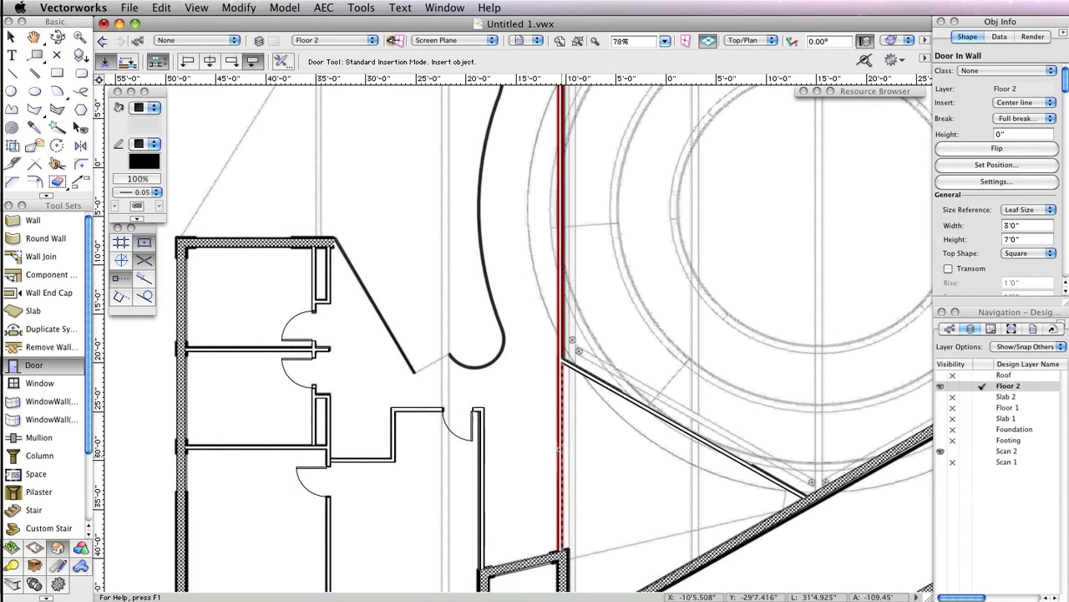
click(564, 456)
click(612, 456)
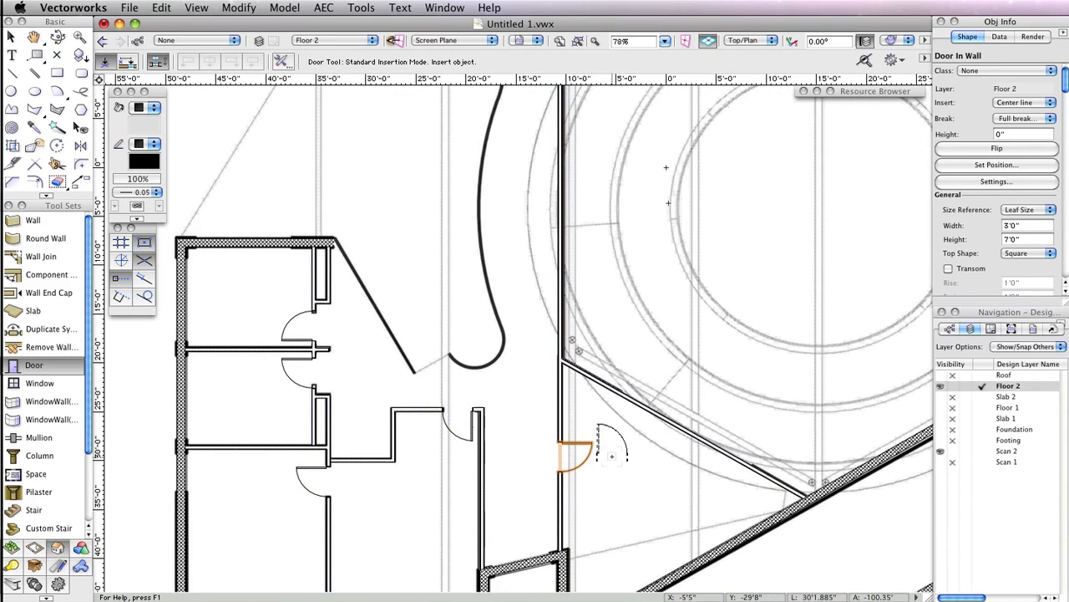
click(612, 455)
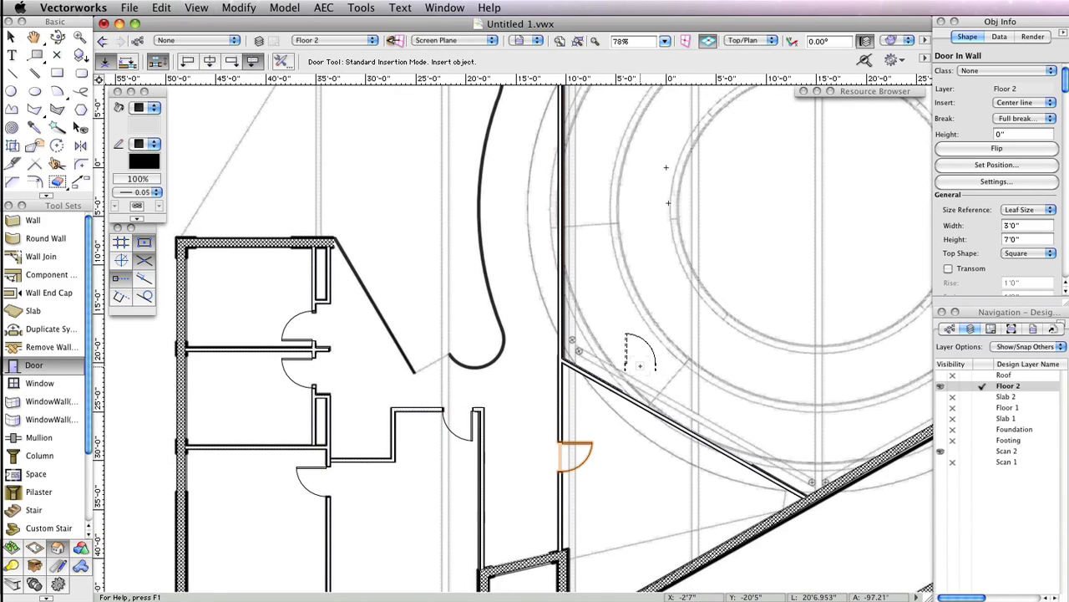
Examine the Floor 2 doors in a shaded 3D flyover view, and restore the Top/Plan view
scroll(640, 366, down, 5)
middle_drag(772, 281, 702, 344)
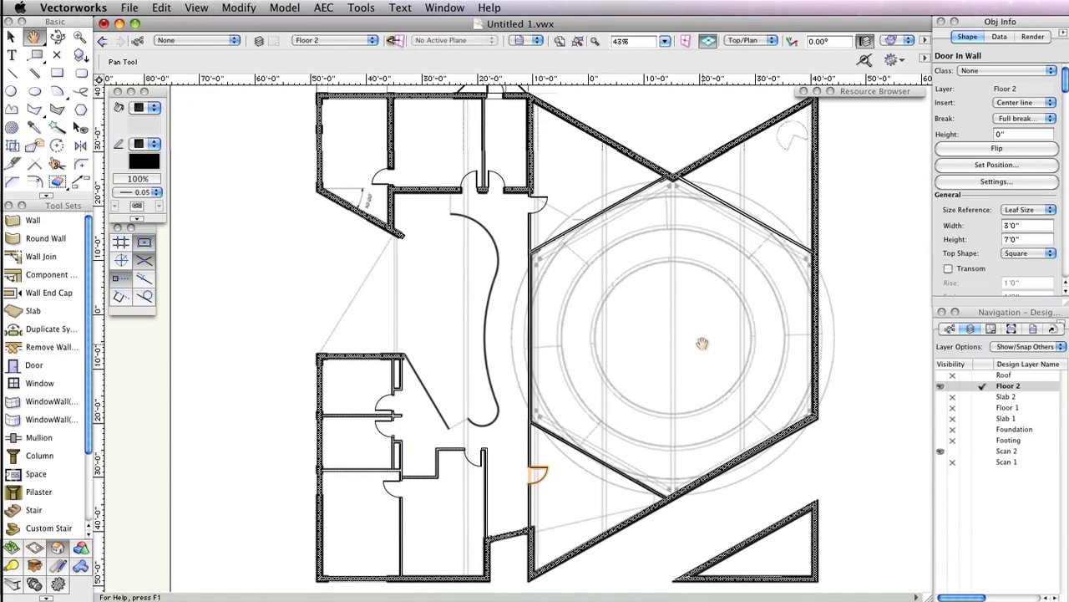
scroll(690, 351, down, 1)
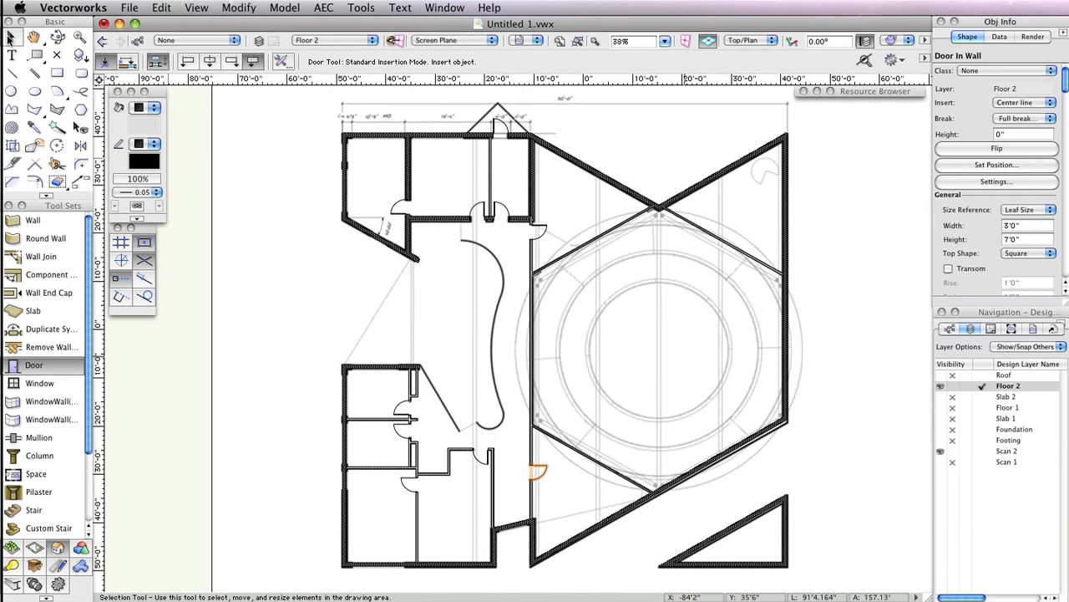
click(11, 37)
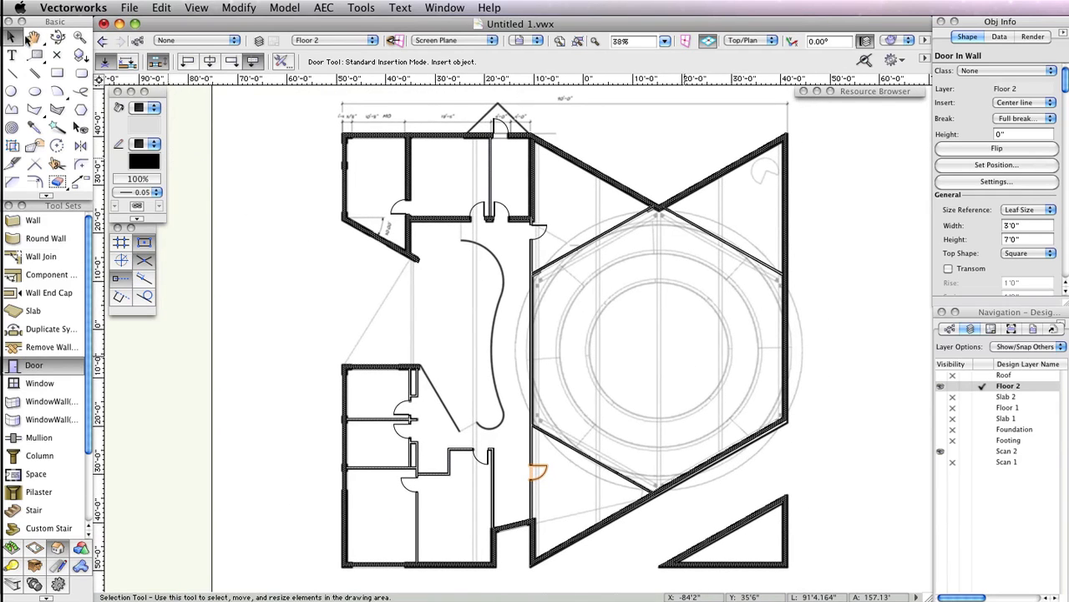
click(893, 42)
click(918, 138)
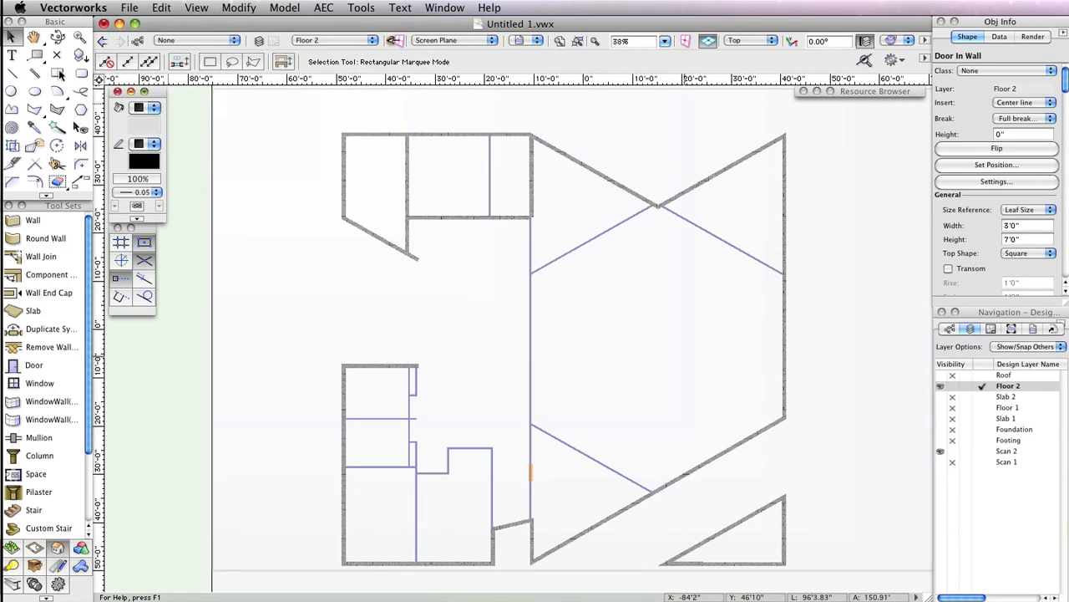
click(56, 37)
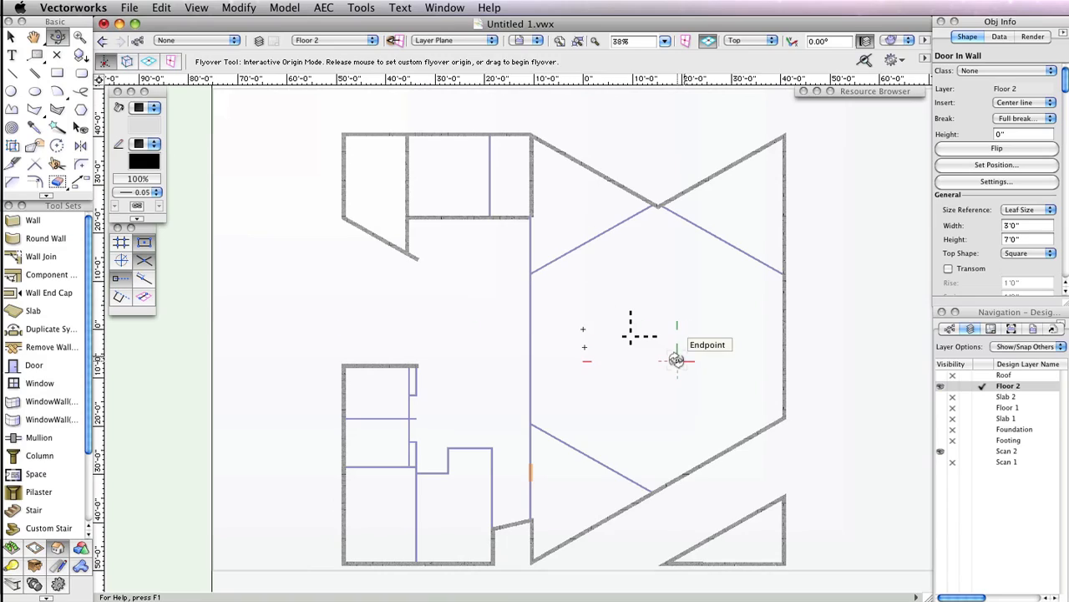
mouse_move(677, 359)
mouse_down()
mouse_move(647, 356)
mouse_move(654, 310)
mouse_move(768, 311)
mouse_move(630, 323)
mouse_move(637, 446)
mouse_move(711, 432)
mouse_move(580, 437)
mouse_move(614, 406)
mouse_up()
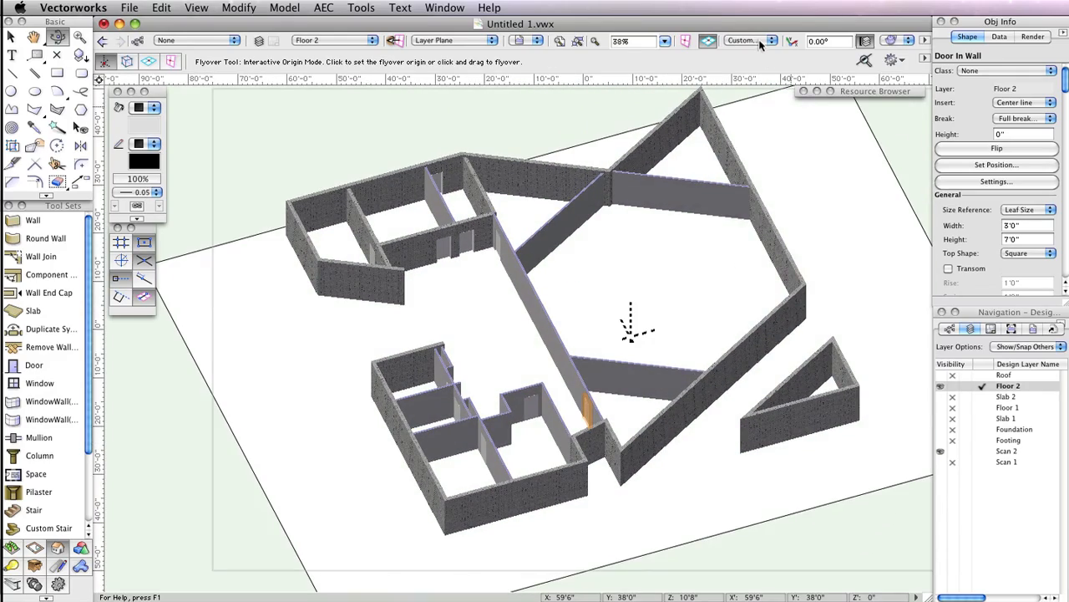
click(760, 46)
click(773, 59)
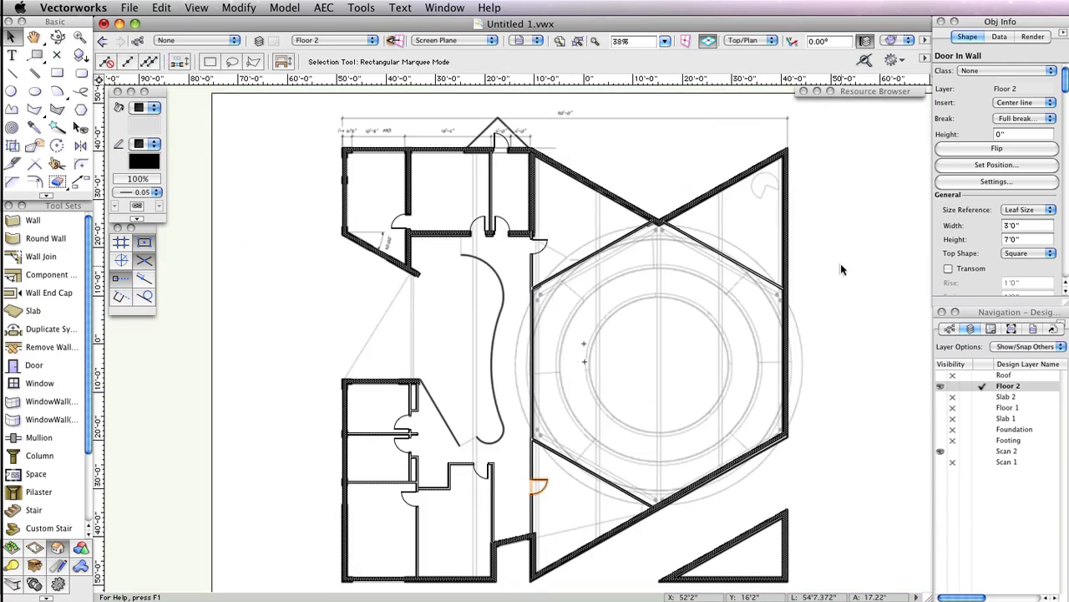